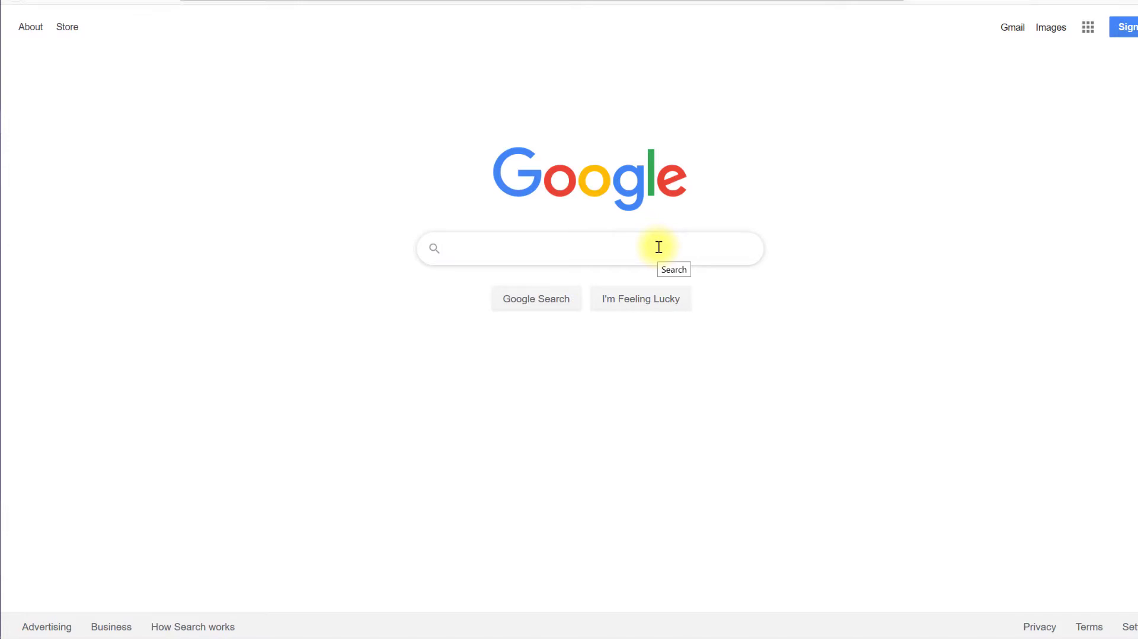
Step: Search Google for 'downloadable lidar data'
click(466, 244)
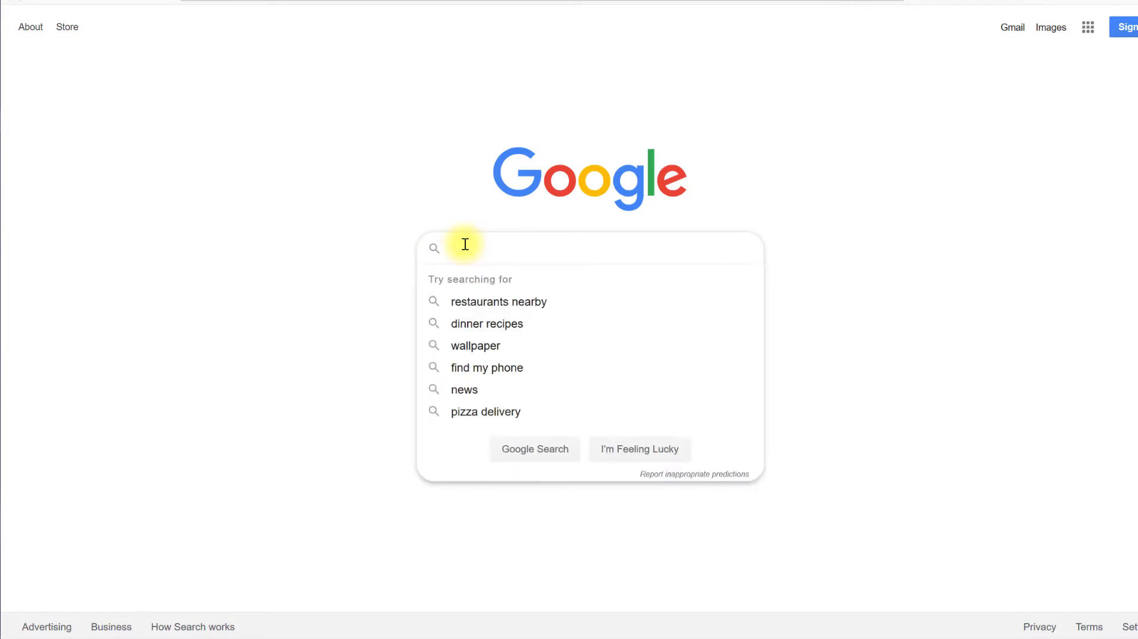
text(downloadable lidar data)
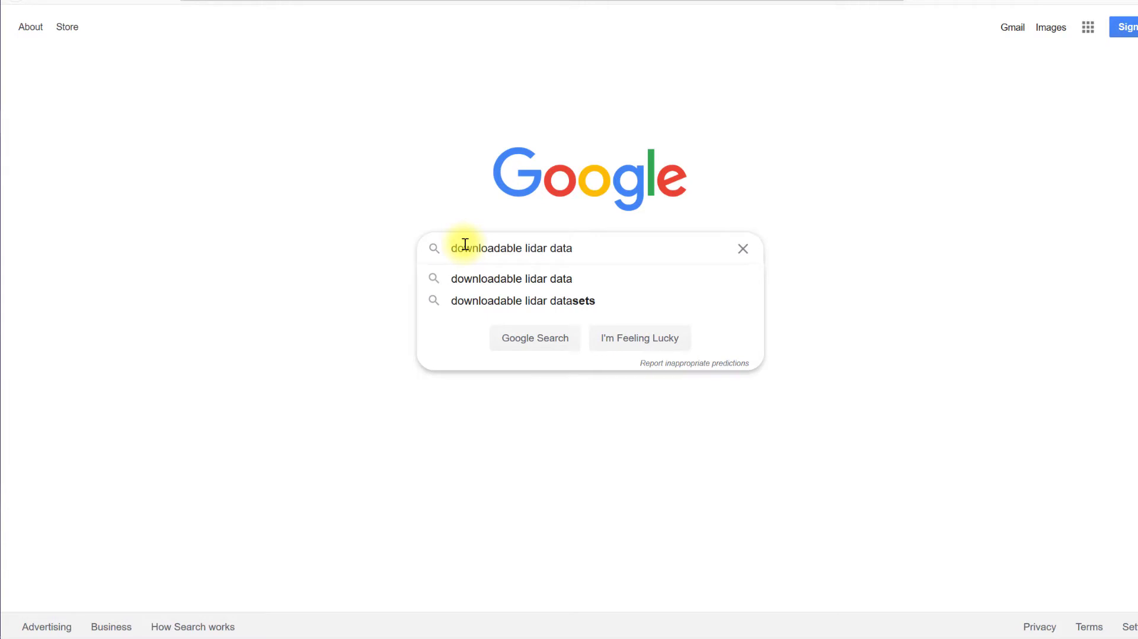
key(Return)
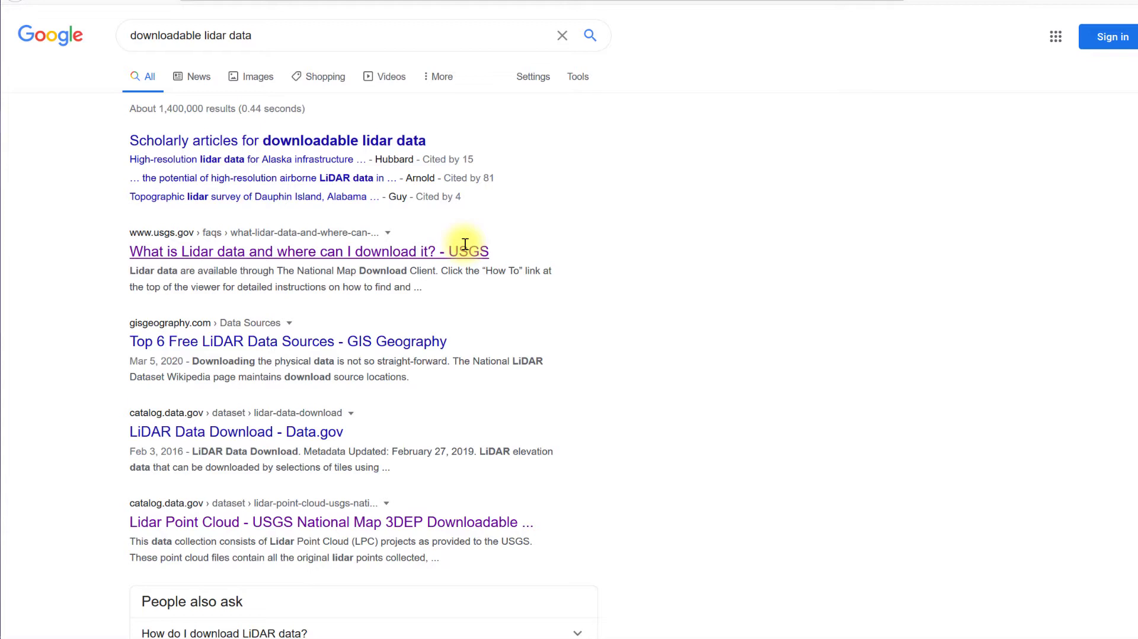
Step: Narrow the search to 'downloadable lidar data Mesa County Colorado'
click(290, 34)
text(Mesa County Co)
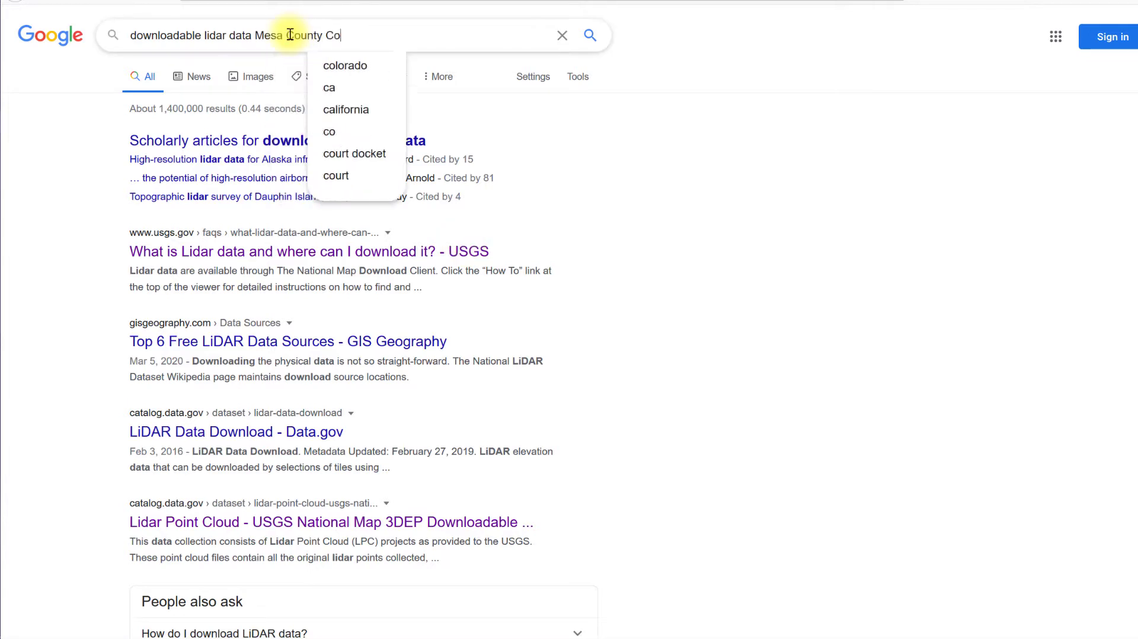
text(lorado)
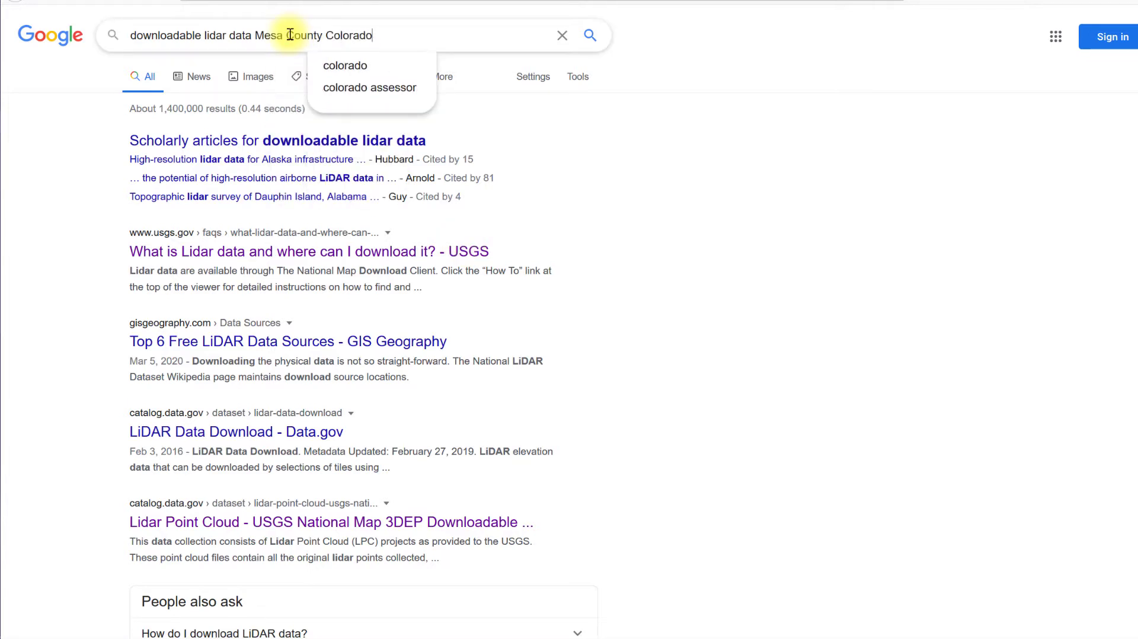
key(Return)
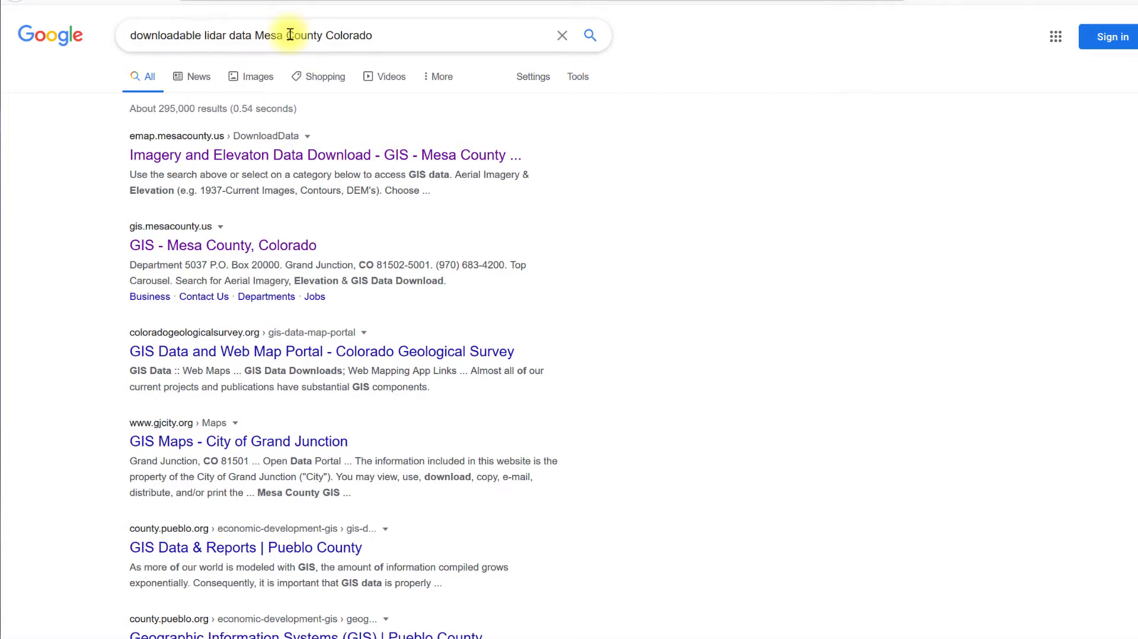
Step: Open the 'Imagery and Elevation Data Download - GIS - Mesa County' result and agree to its disclaimer
click(455, 156)
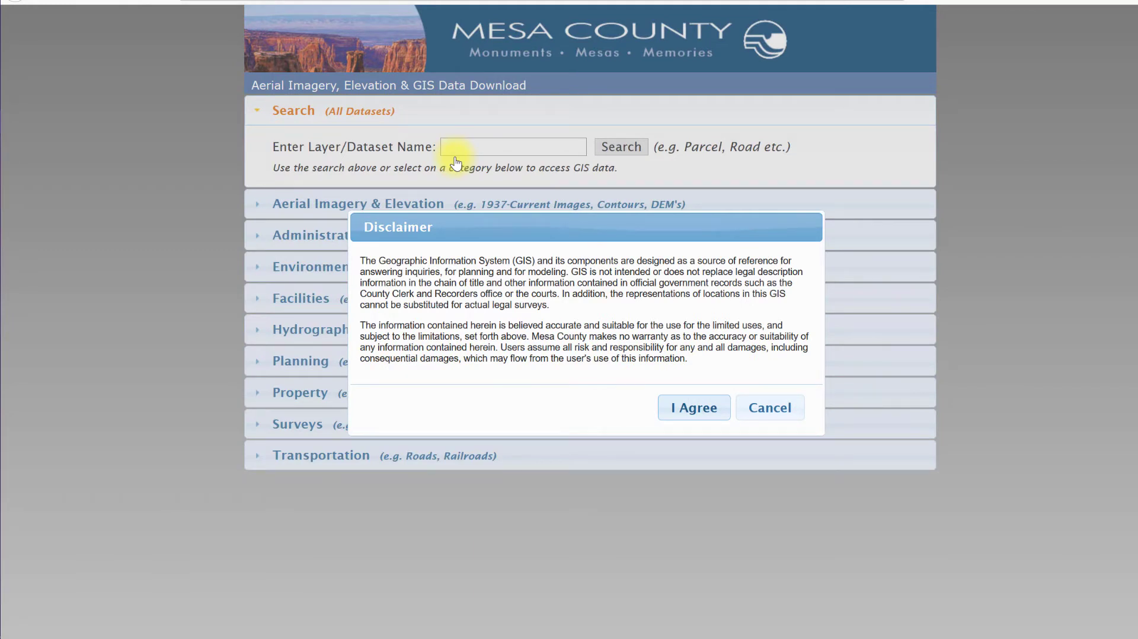
click(723, 409)
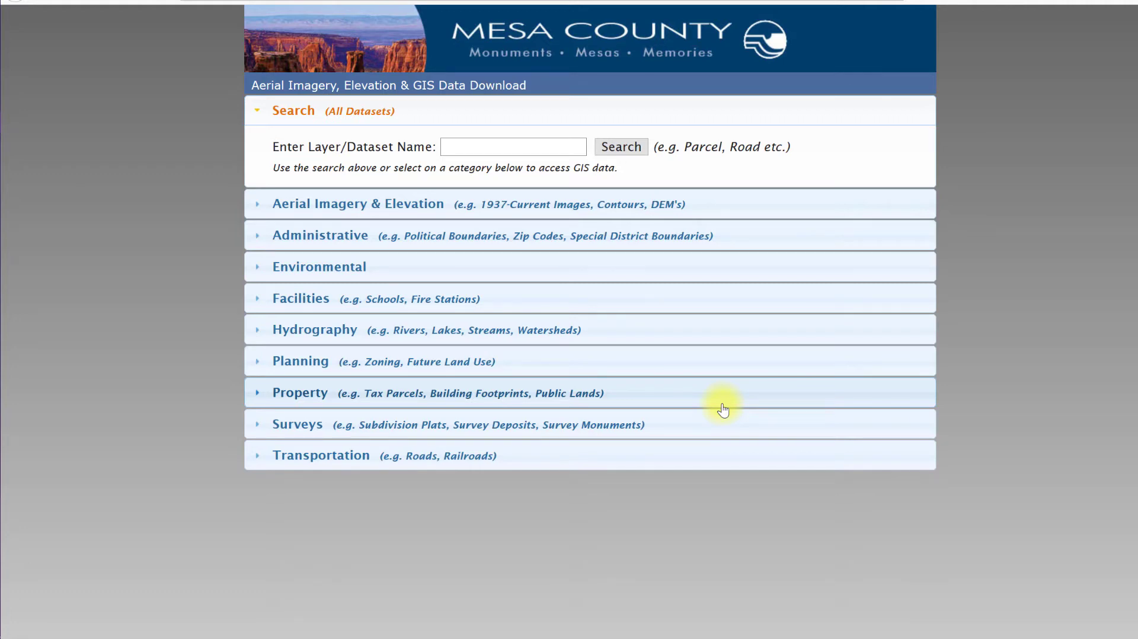
Step: Load the 2015-2016 LiDAR UTM 12 dataset from the Aerial Imagery & Elevation section
click(252, 205)
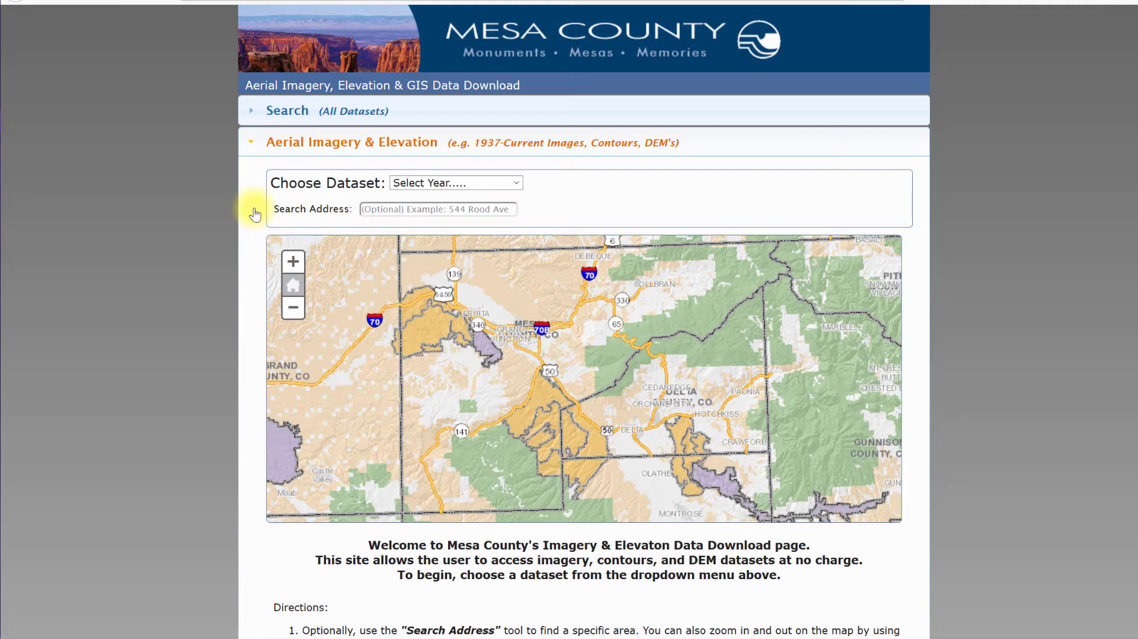
click(513, 183)
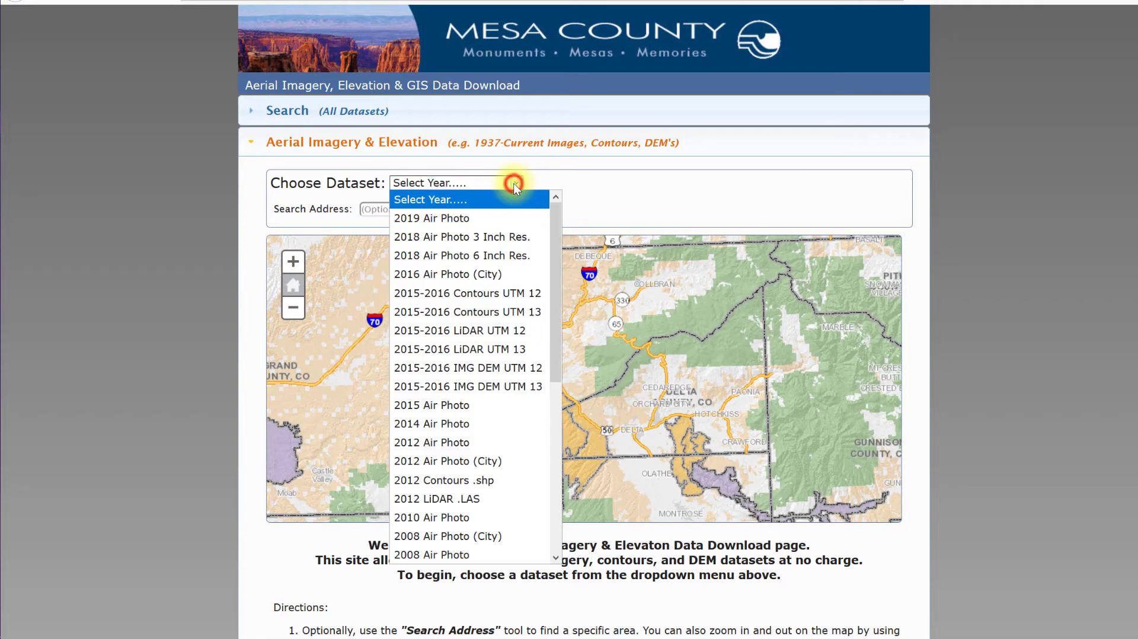
click(507, 330)
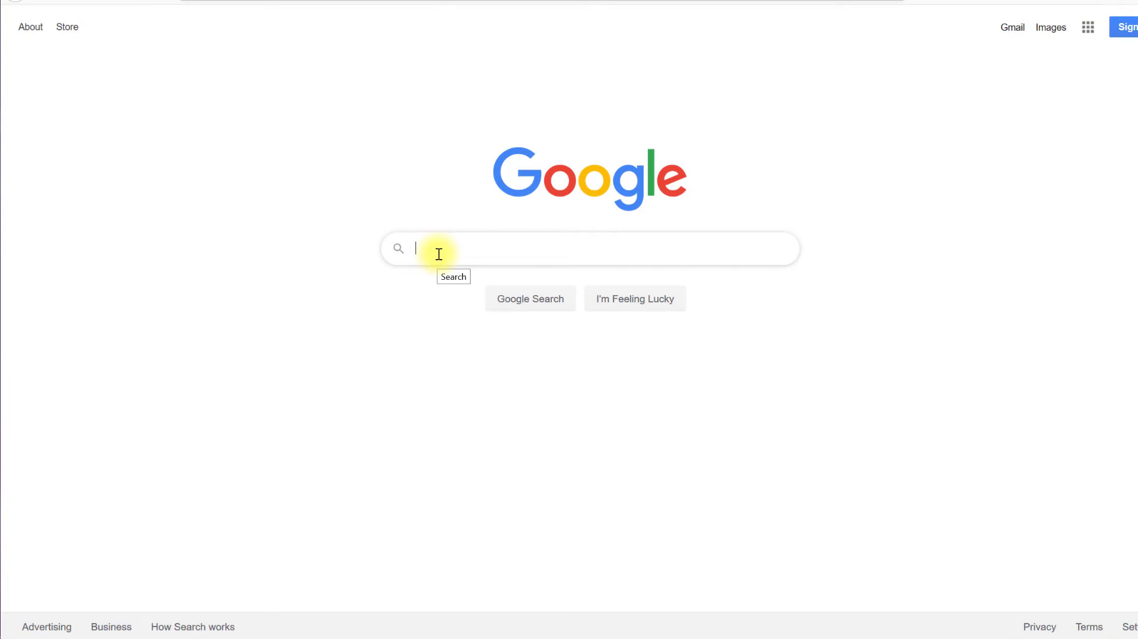
Step: Search 'downloadable lidar data north dakota' and open the North Dakota GIS Hub LiDAR Data Download result
text(downloadable lidar data)
text(n)
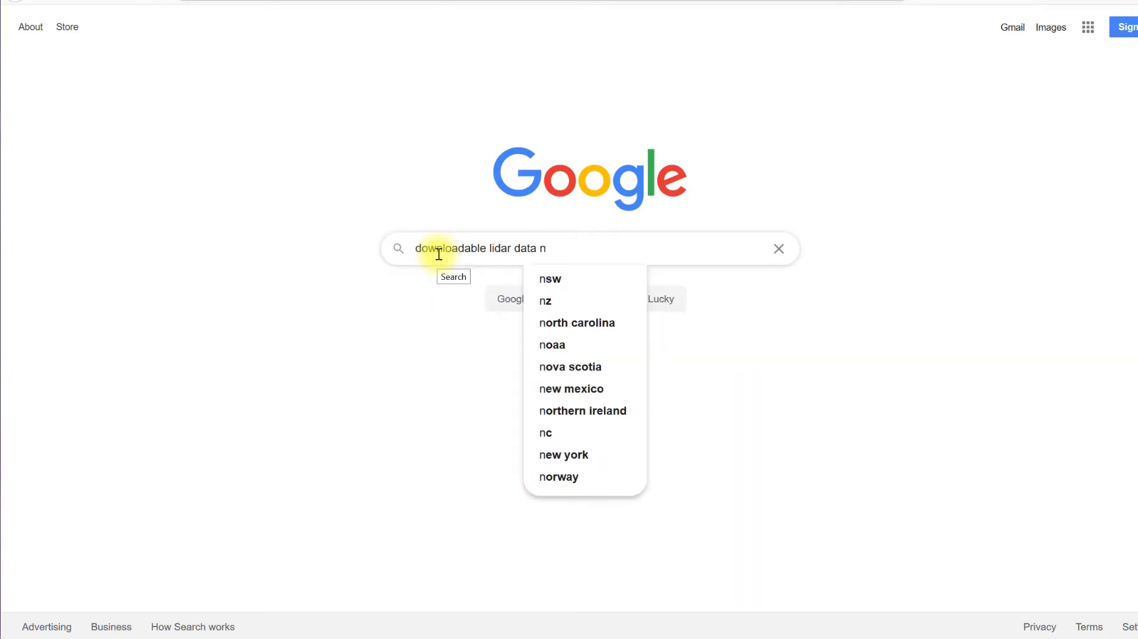
text(orth dakota)
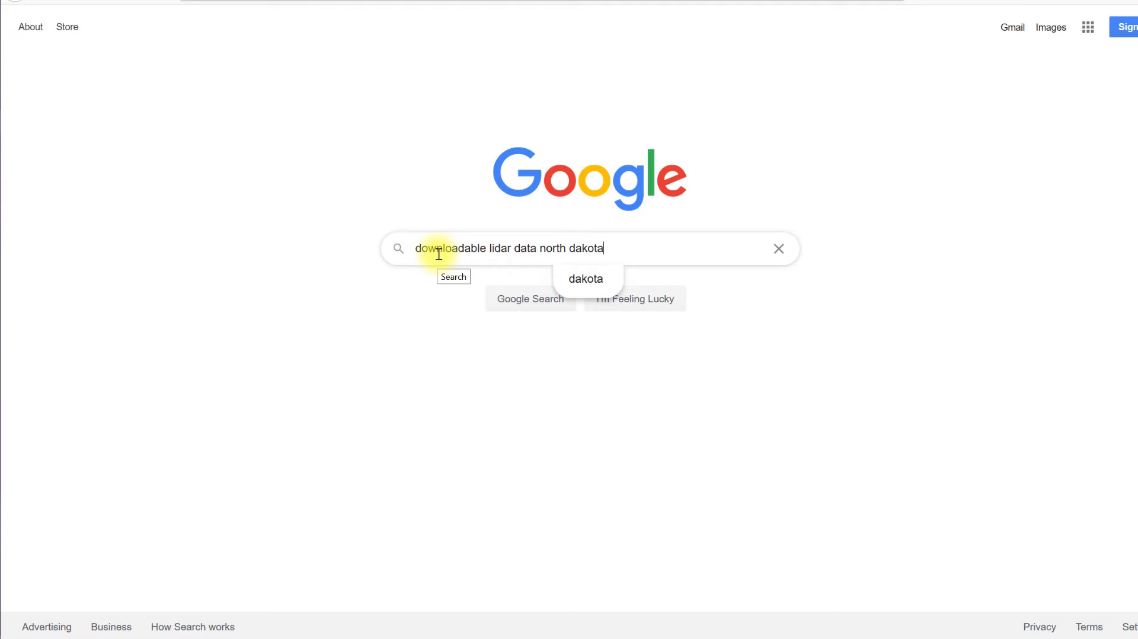
key(Return)
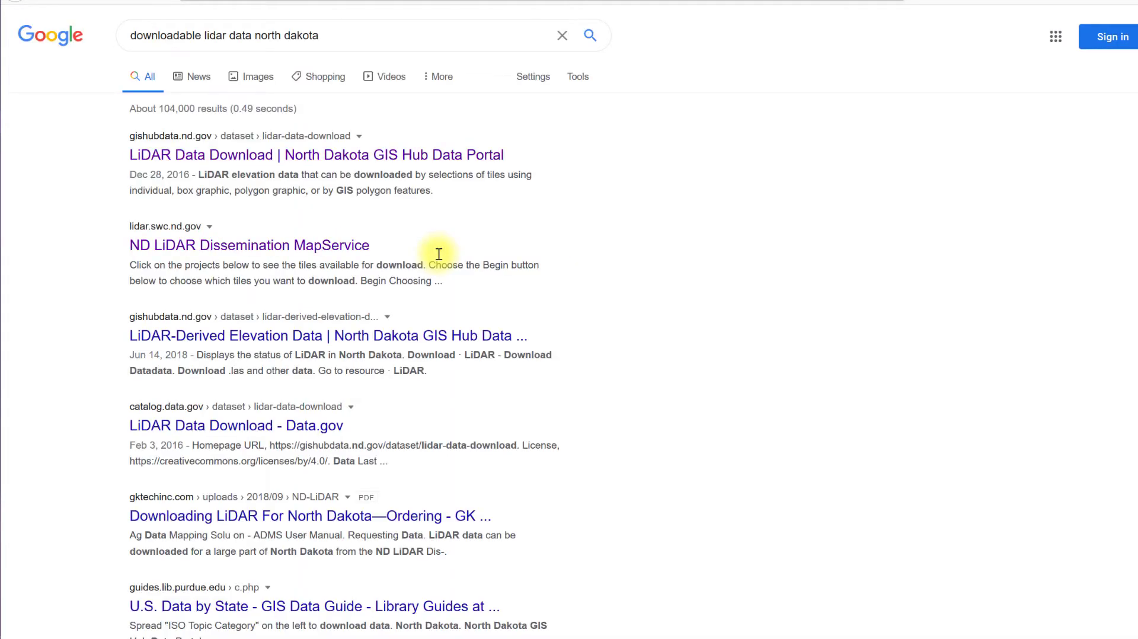
click(381, 157)
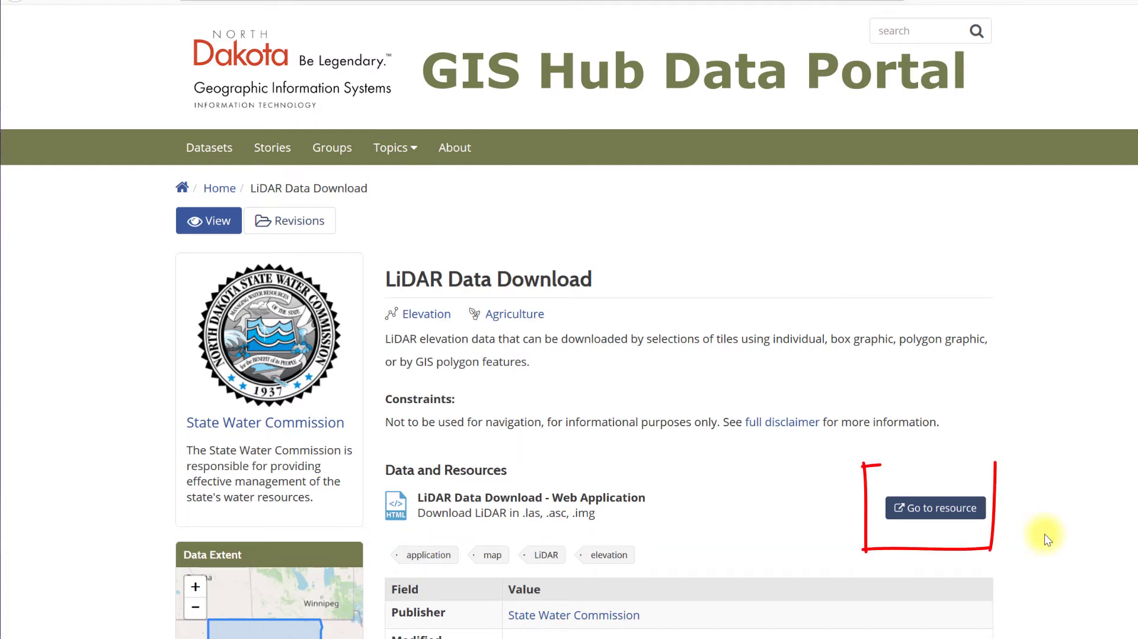
Step: Launch the LiDAR Data Download web application via 'Go to resource'
click(945, 518)
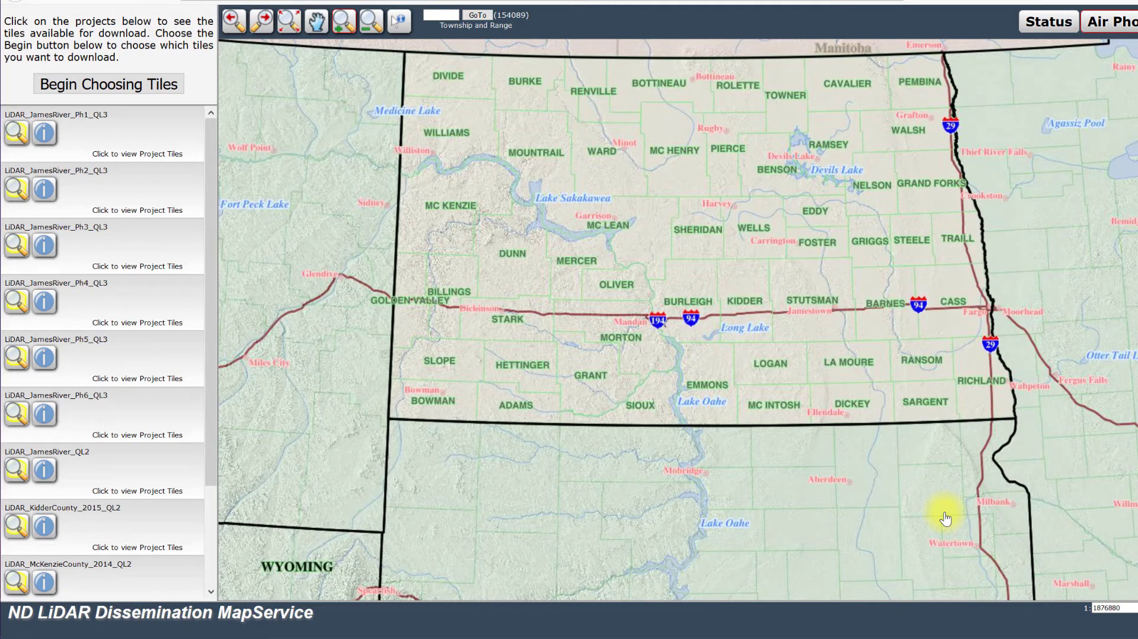
Step: Read the LiDAR_JamesRiver_Ph1_QL3 metadata summary, then display that project's tile grid on the map
click(45, 134)
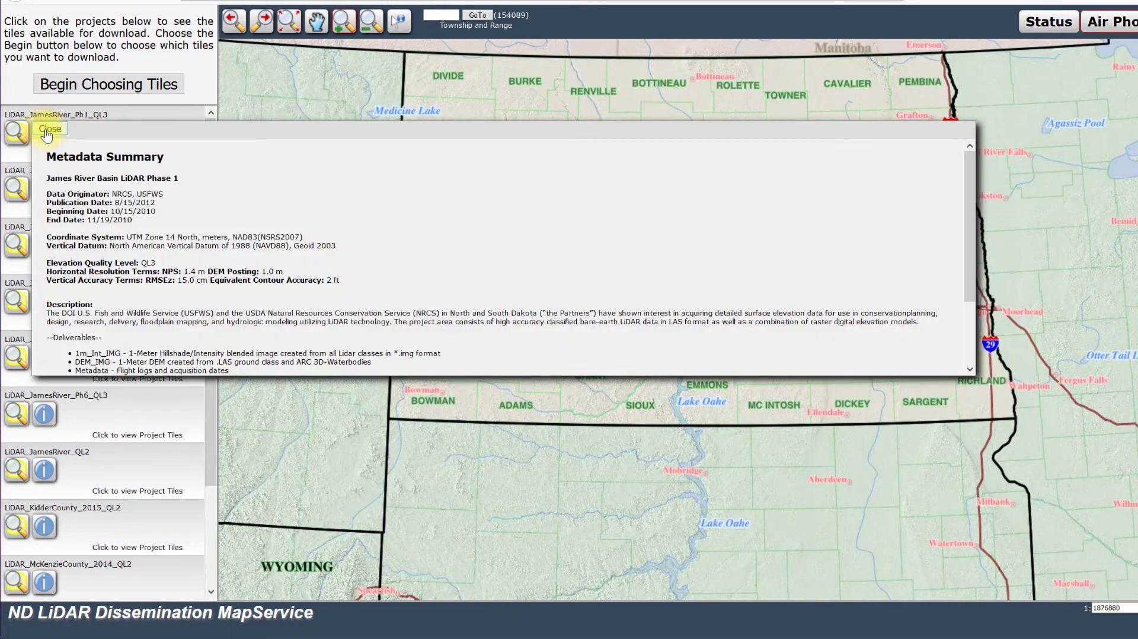
scroll(535, 239, down, 3)
scroll(535, 239, down, 1)
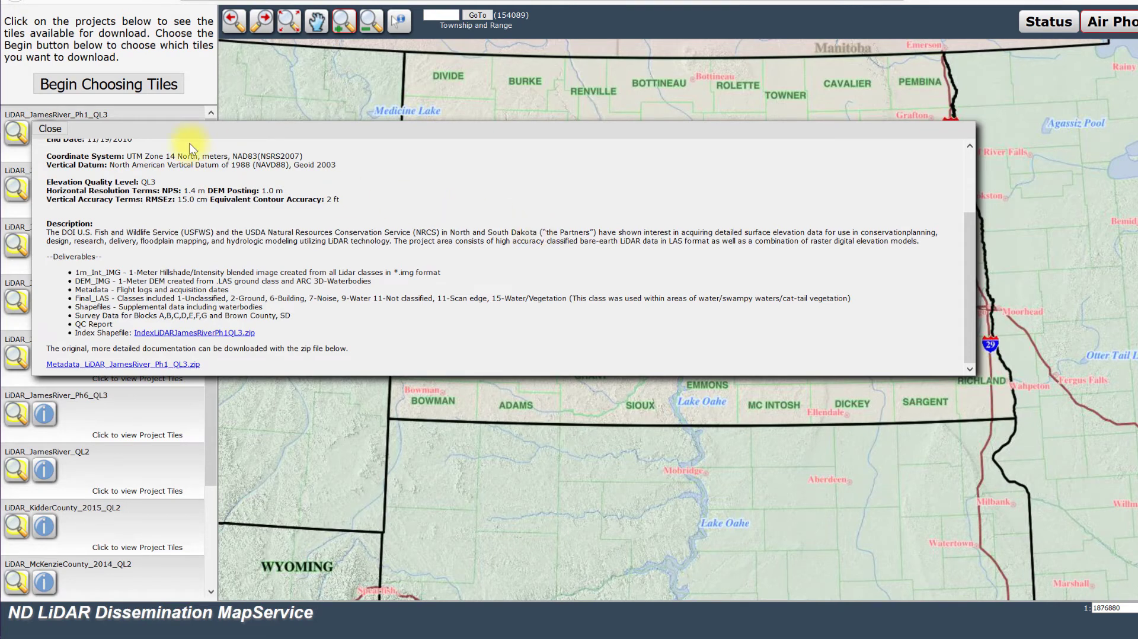
click(50, 129)
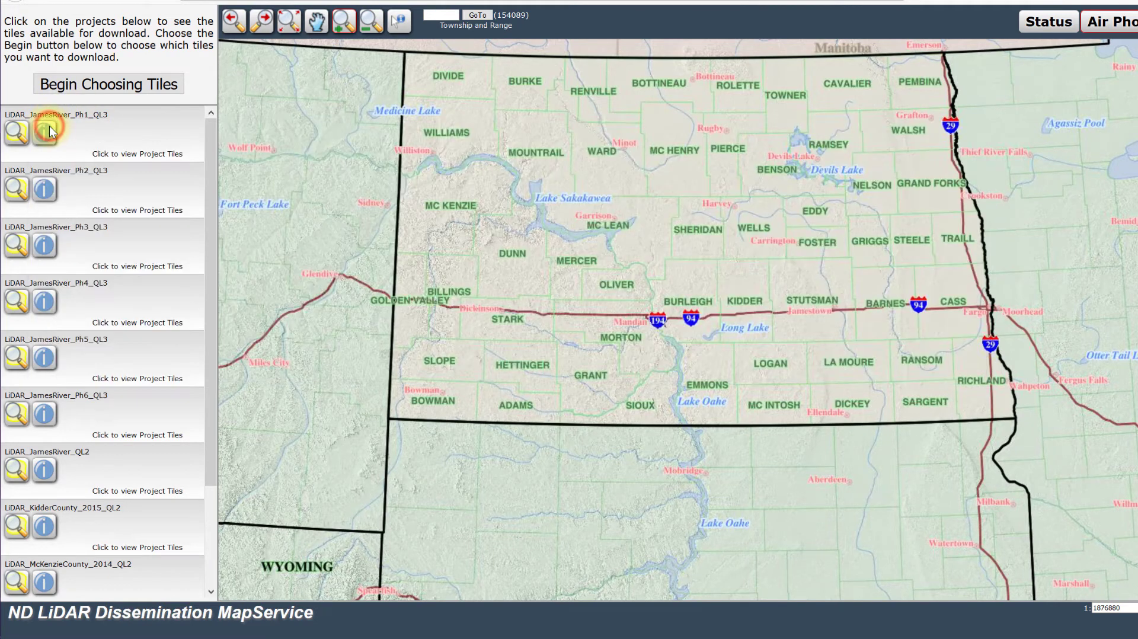
click(18, 132)
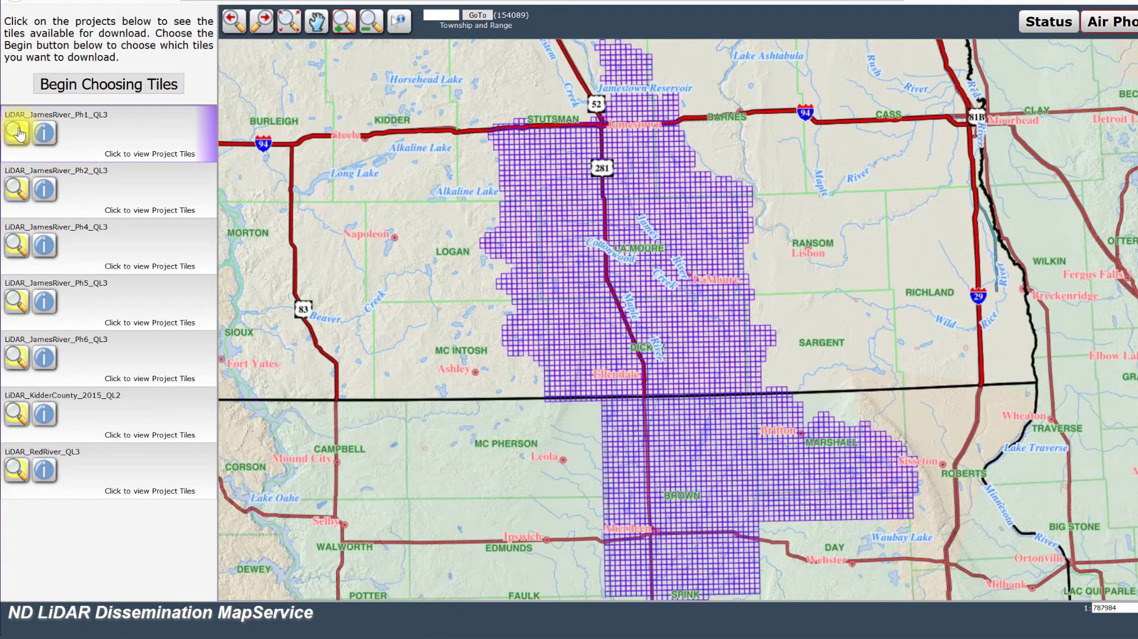
Step: Zoom in on Stutsman County and box-select the LiDAR tiles around Nortonville
click(344, 24)
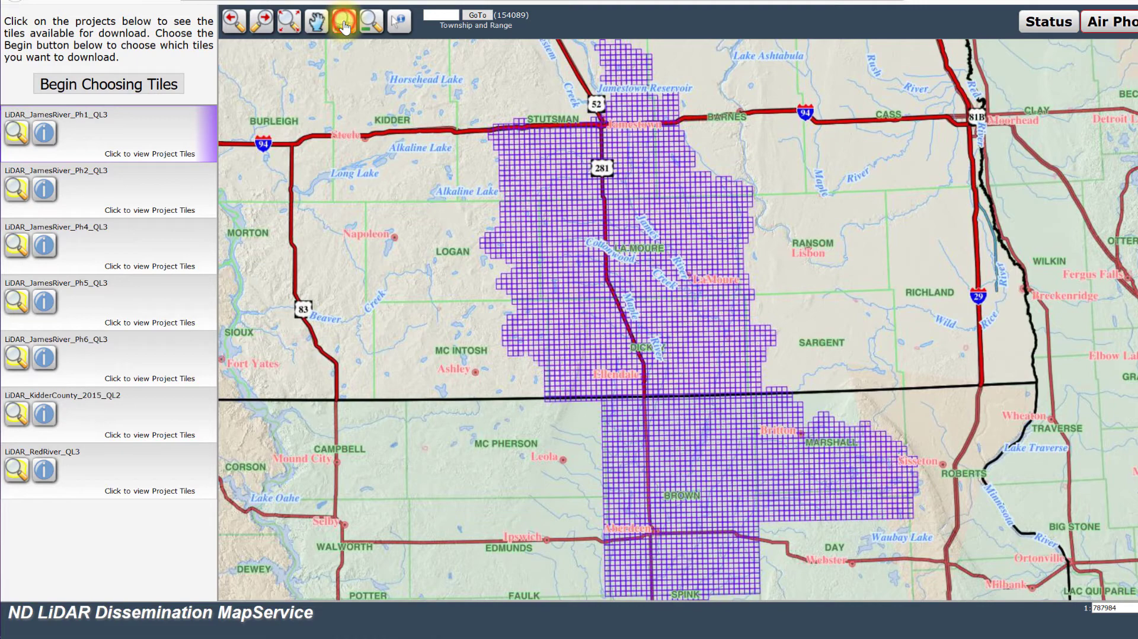
drag(475, 124, 630, 294)
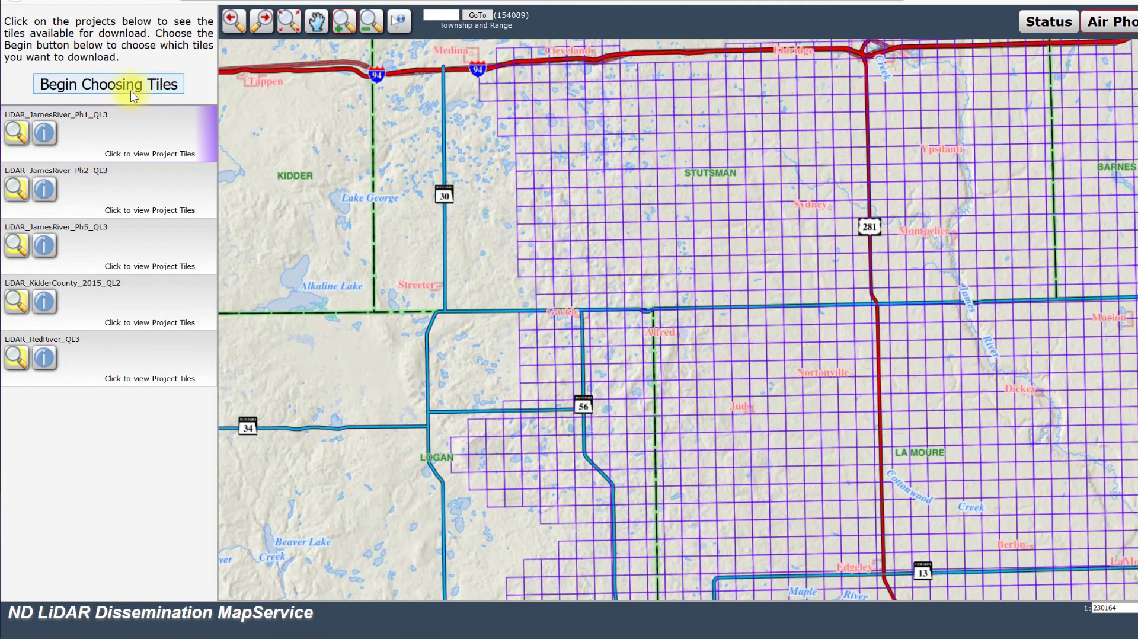
click(130, 89)
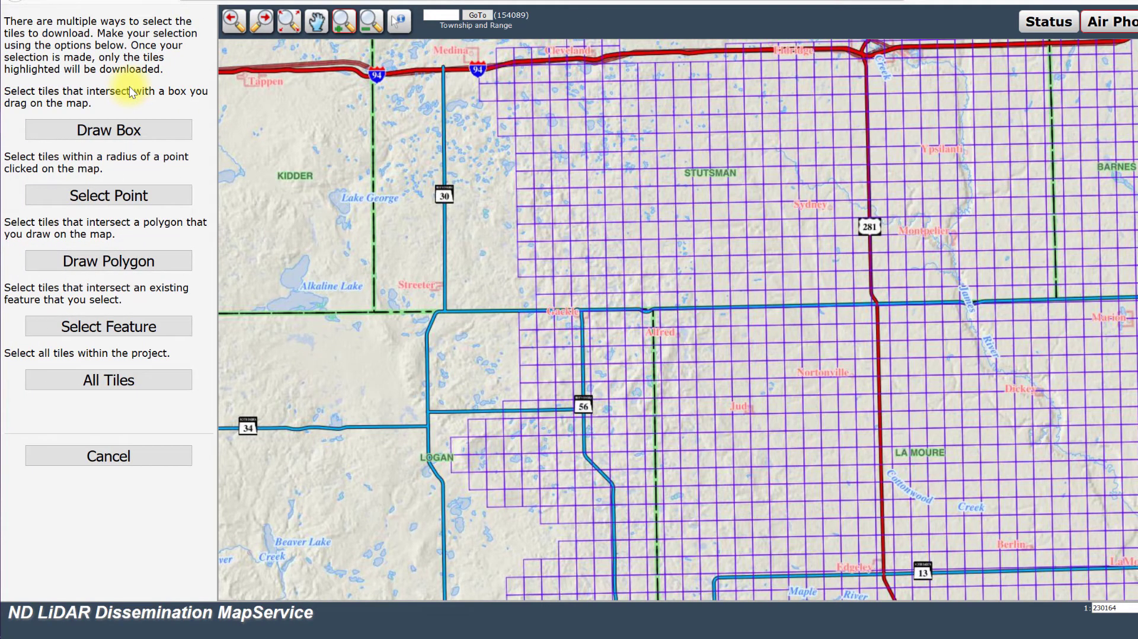
click(148, 131)
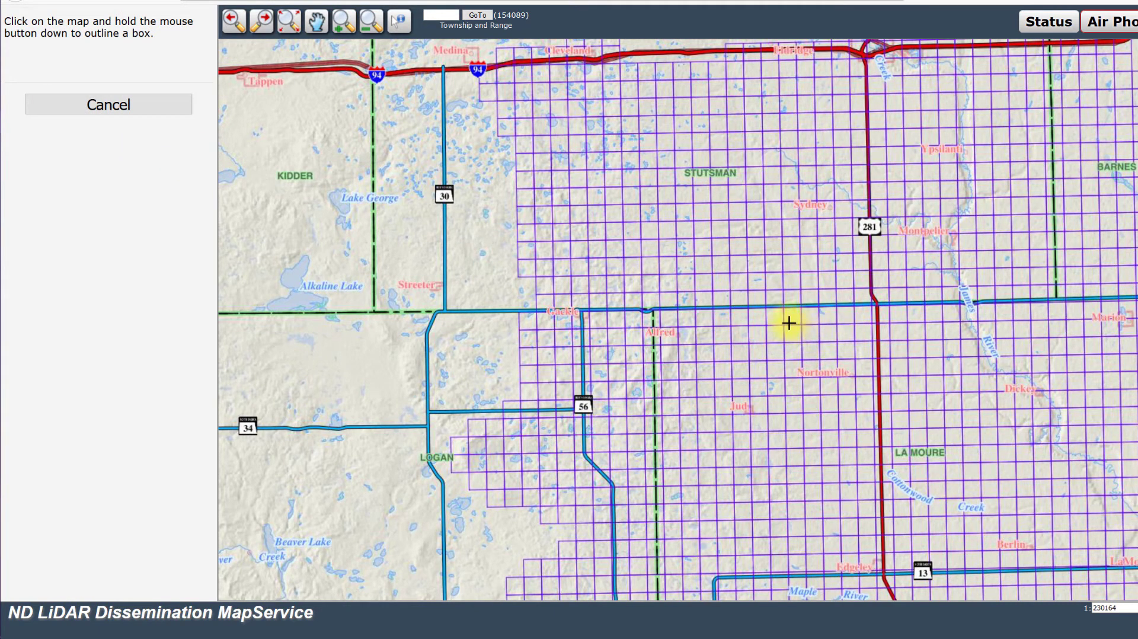
drag(738, 330, 830, 419)
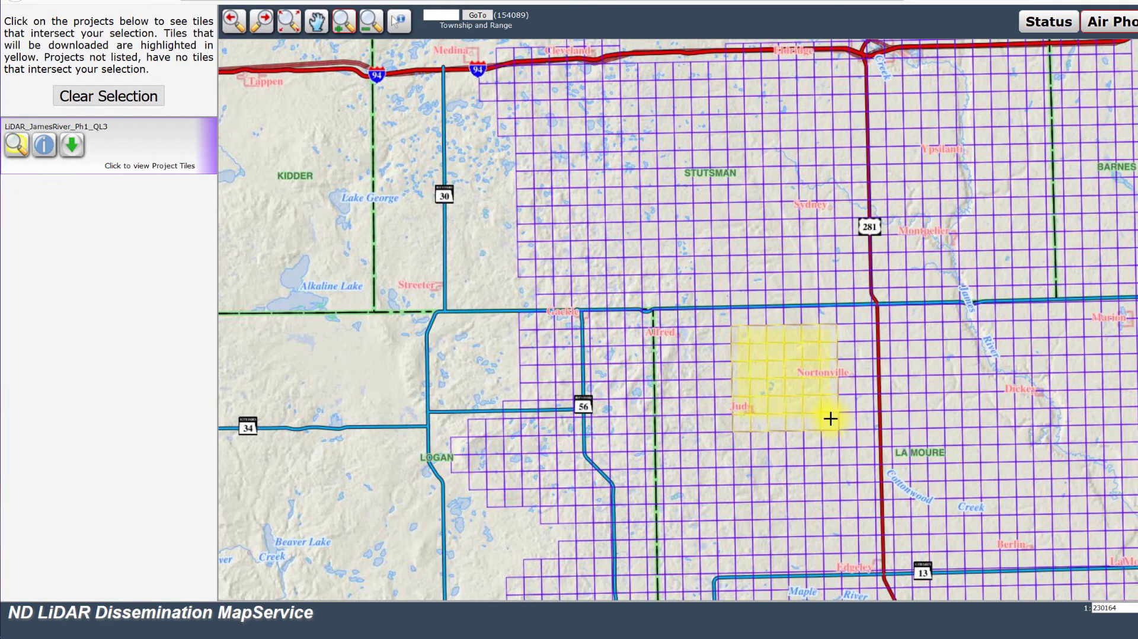
Step: Request the selected tiles in LAS_Classified format and start downloading the lasc05105160.zip tile
click(78, 152)
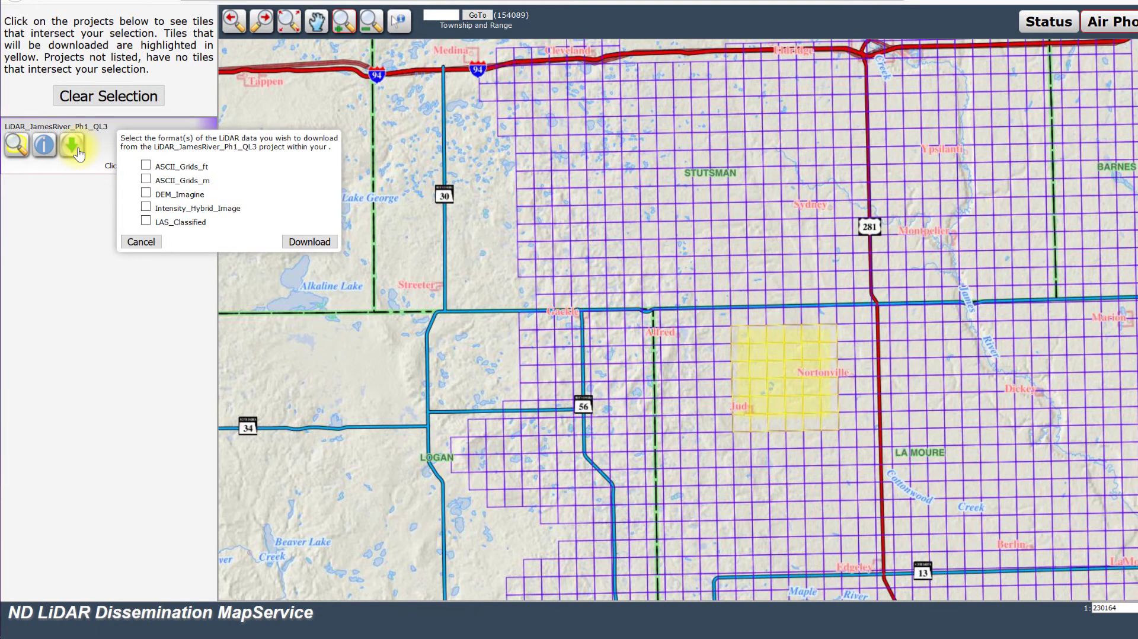
click(146, 223)
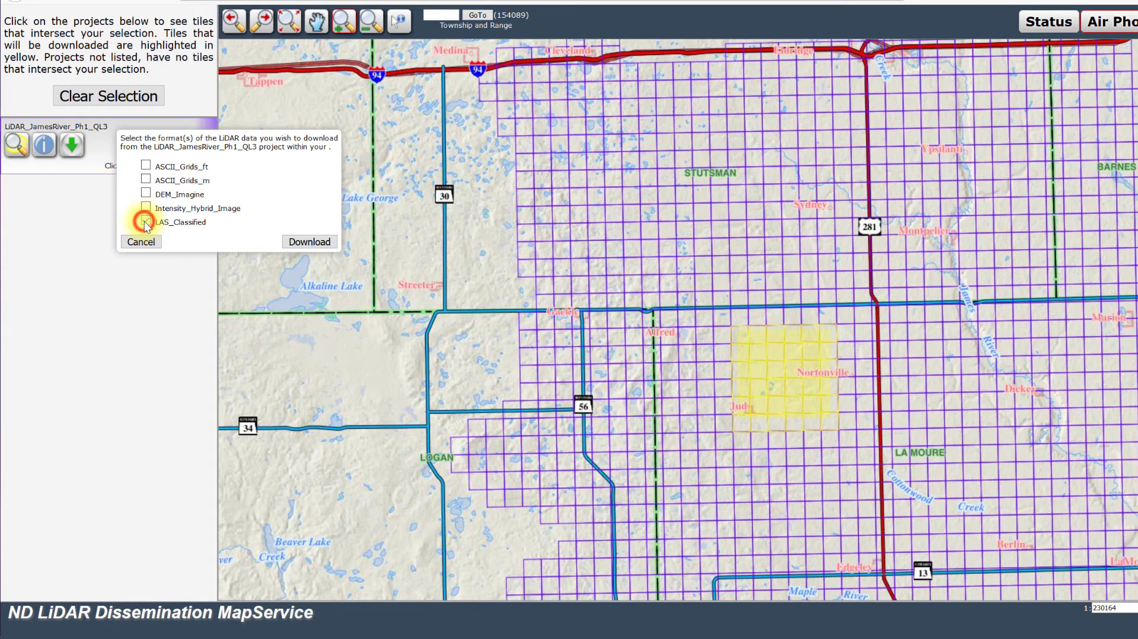
click(309, 242)
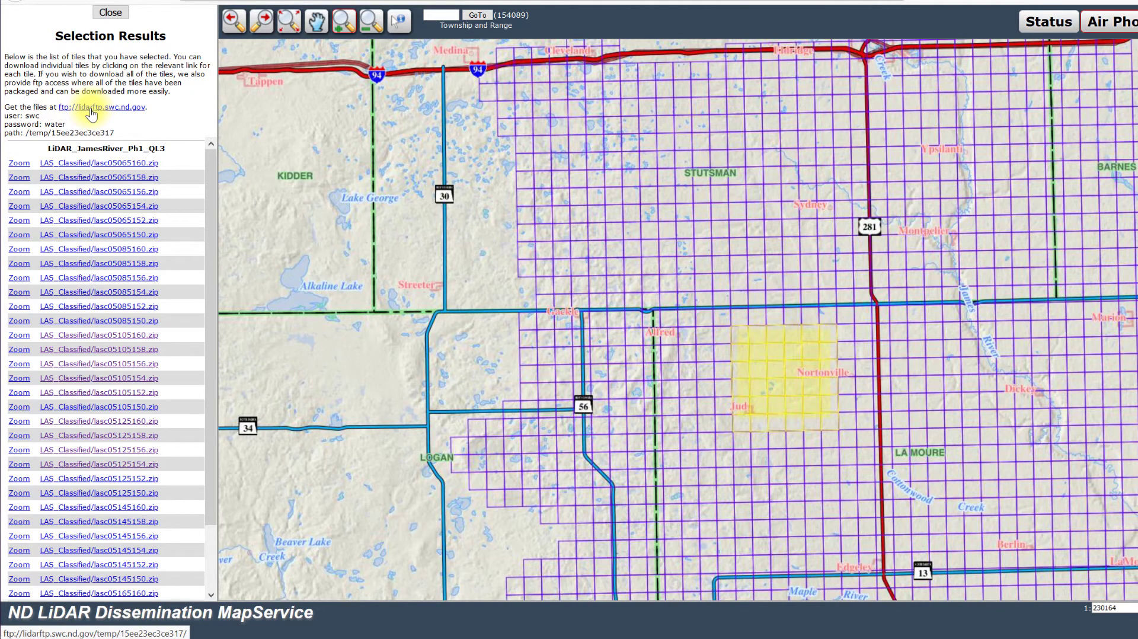
click(139, 335)
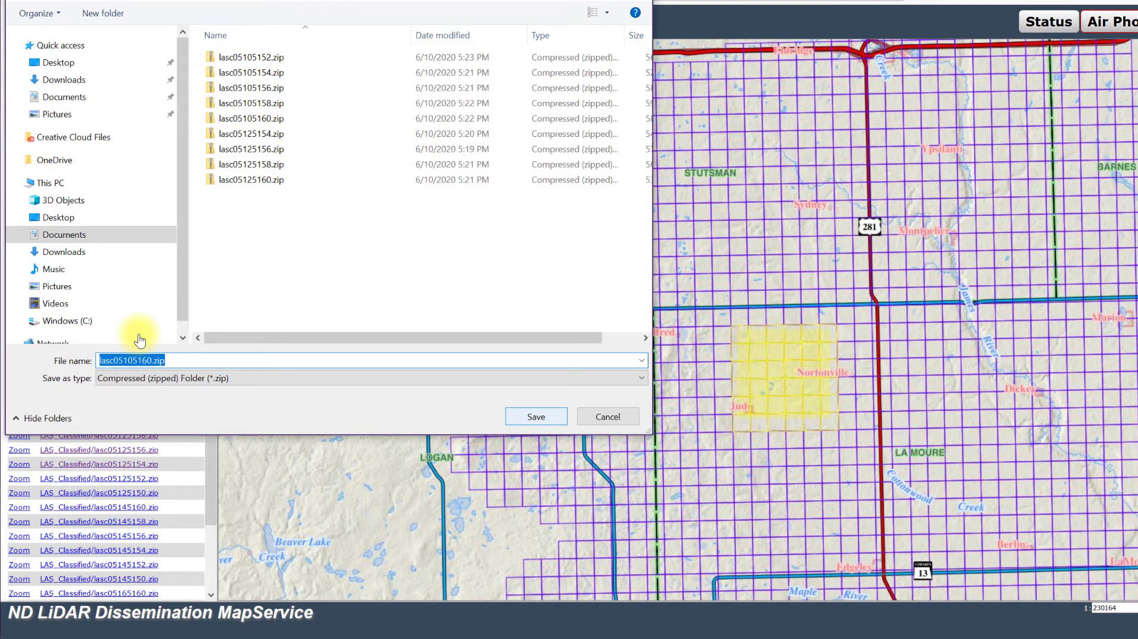
Step: Save lasc05105160.zip to Documents and return to the Google home page
click(536, 418)
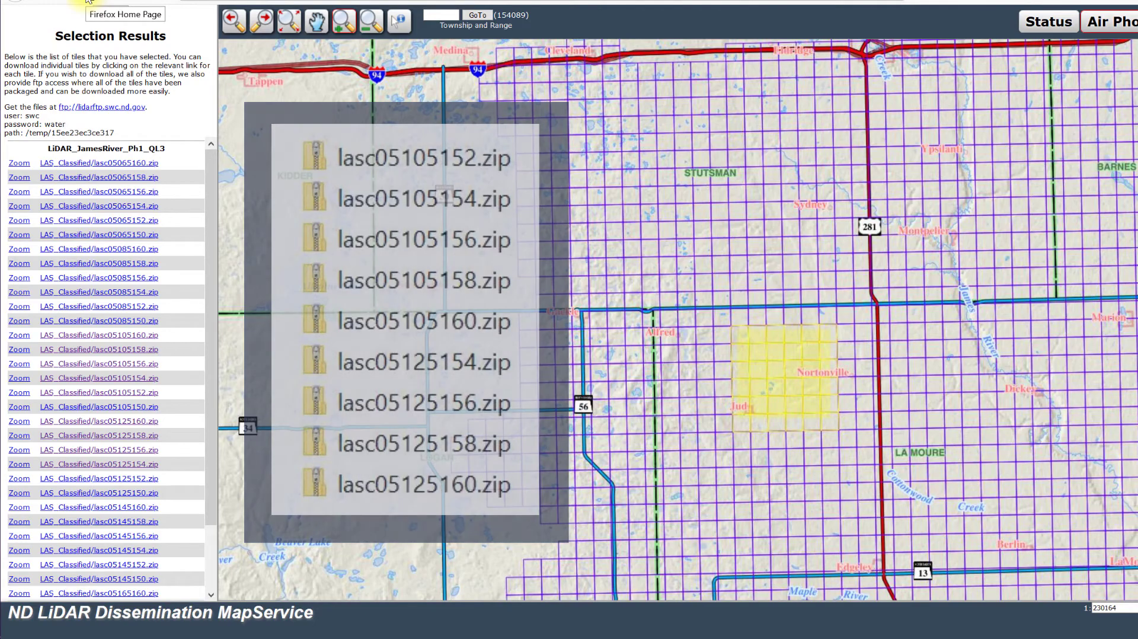
click(88, 1)
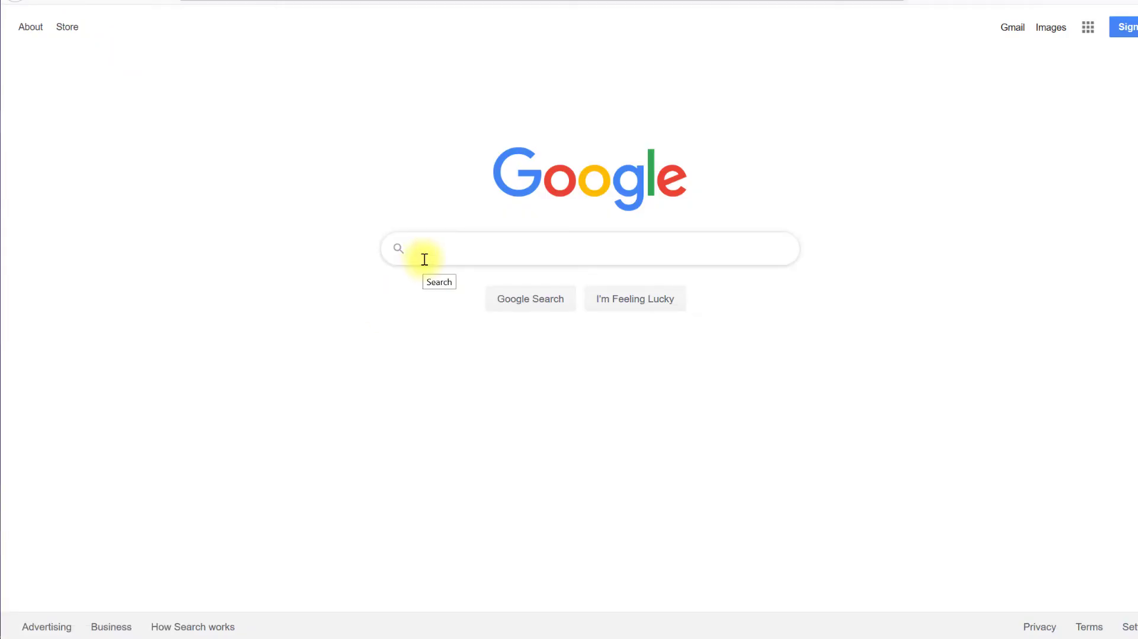
Step: Search Google for 'downloadable lidar data canada'
text(downloadable lidar data)
text(cnada)
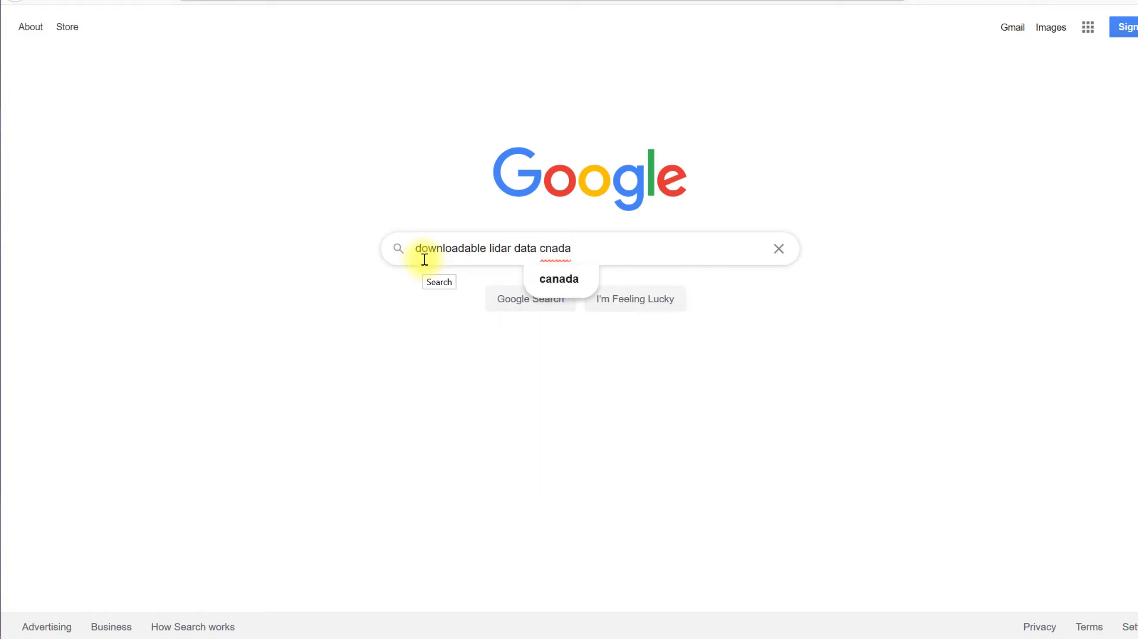
key(Return)
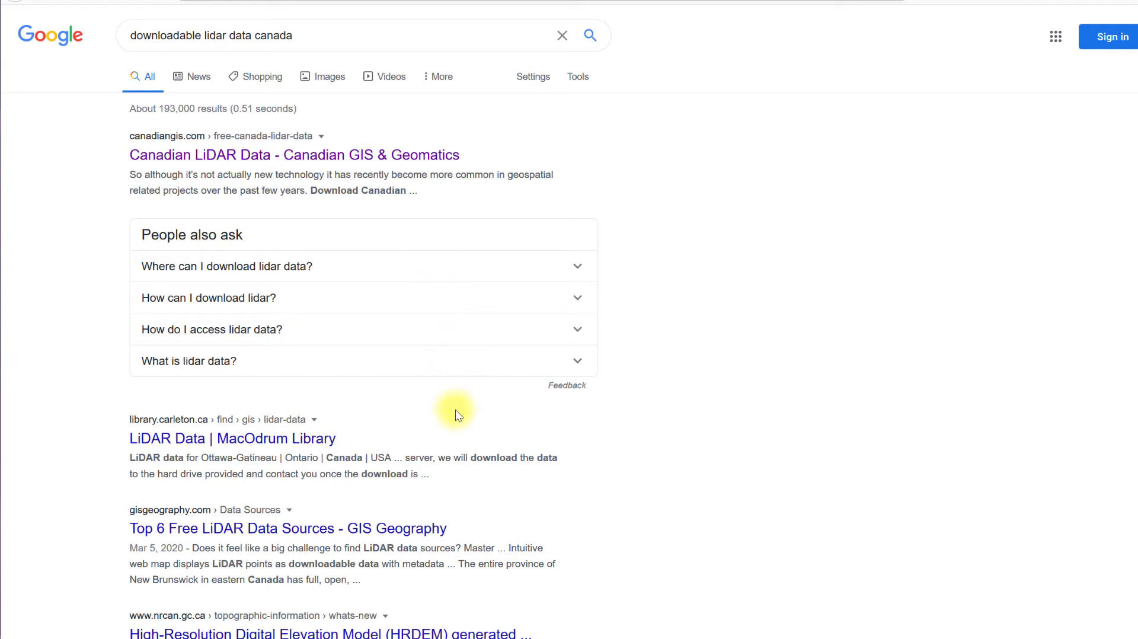
Step: Open the Canadian LiDAR Data article and jump to its Nova Scotia data section
click(337, 161)
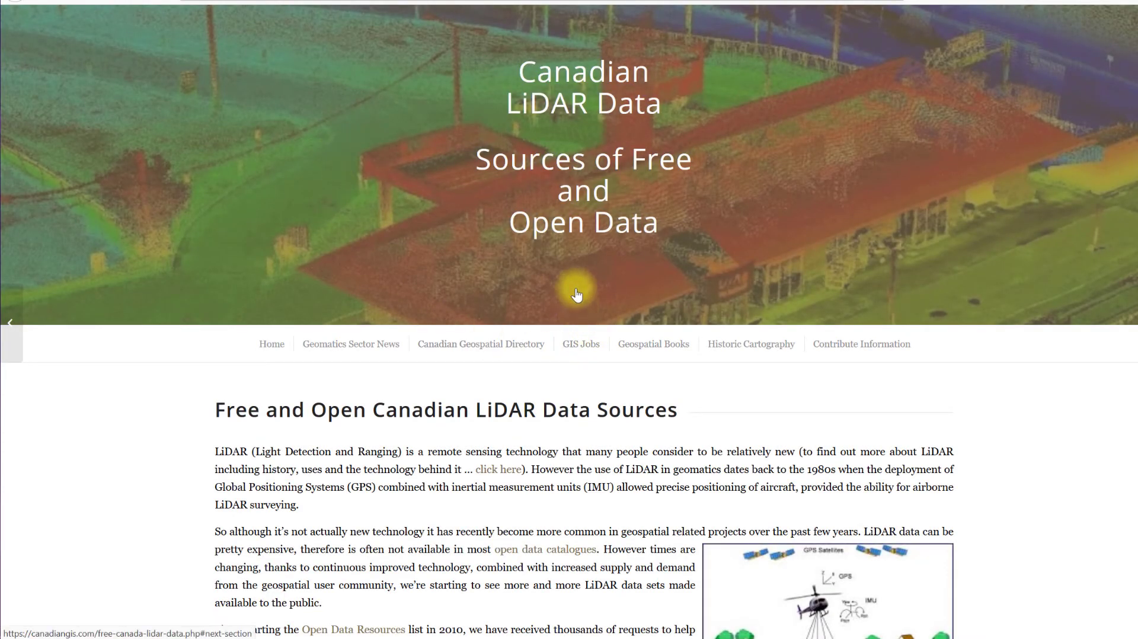
click(580, 317)
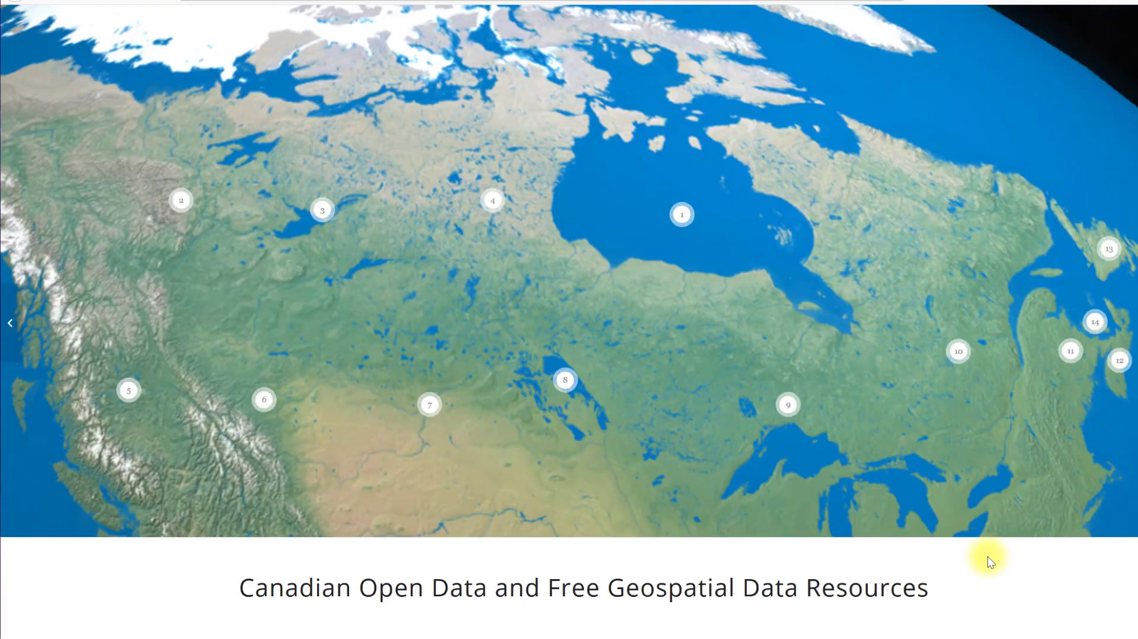
scroll(988, 556, down, 3)
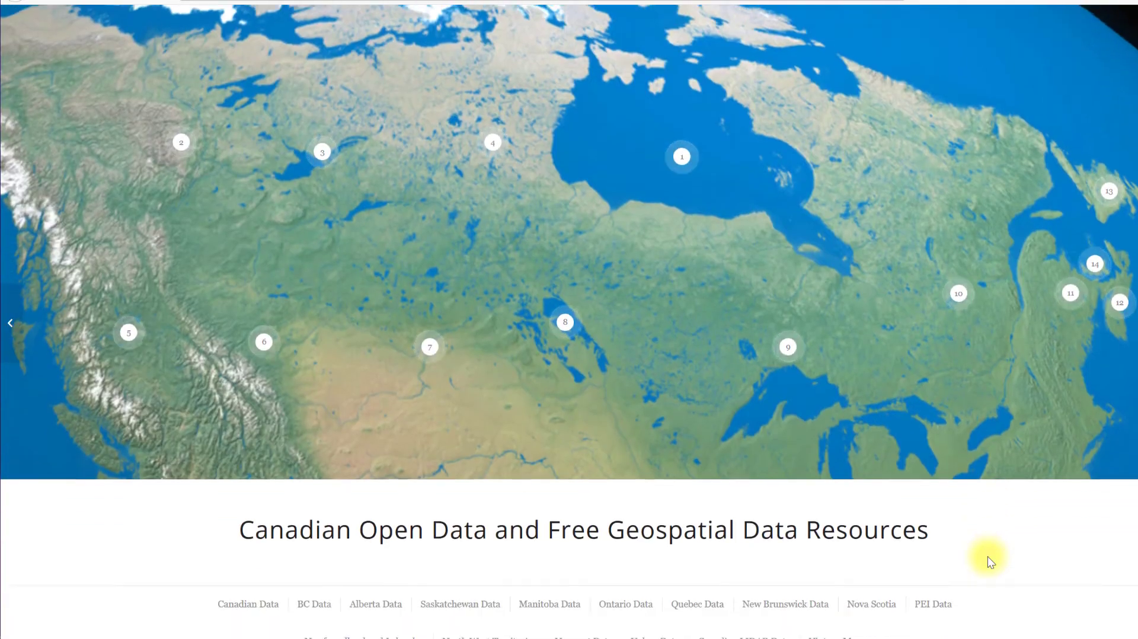
click(871, 514)
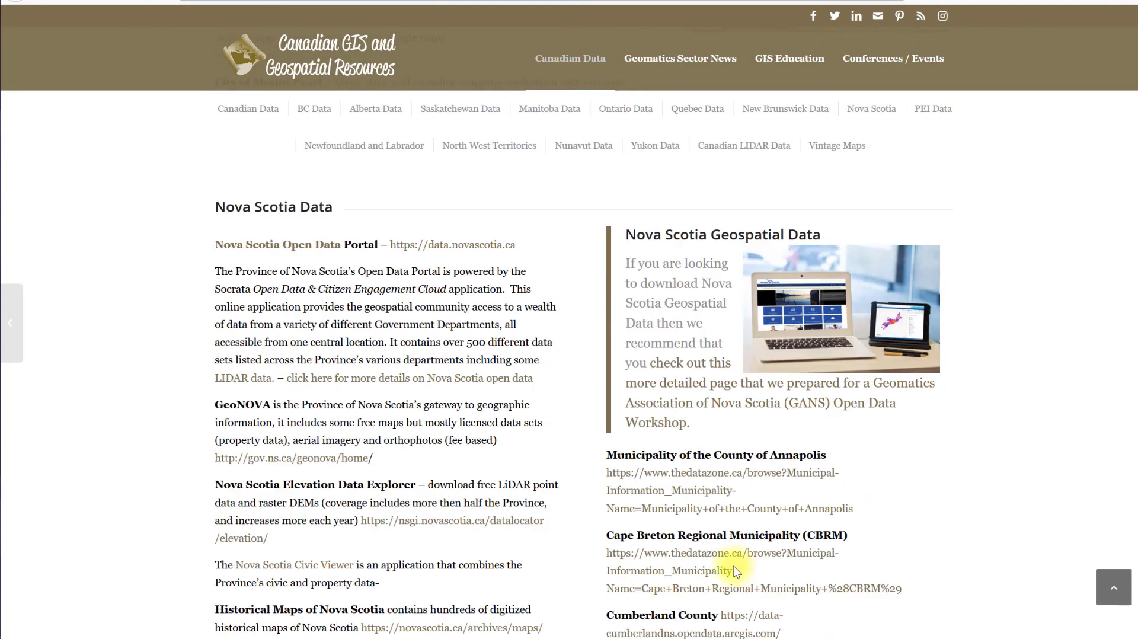
Step: Open the Nova Scotia Open Data Portal article and follow its data.novascotia.ca link
click(320, 249)
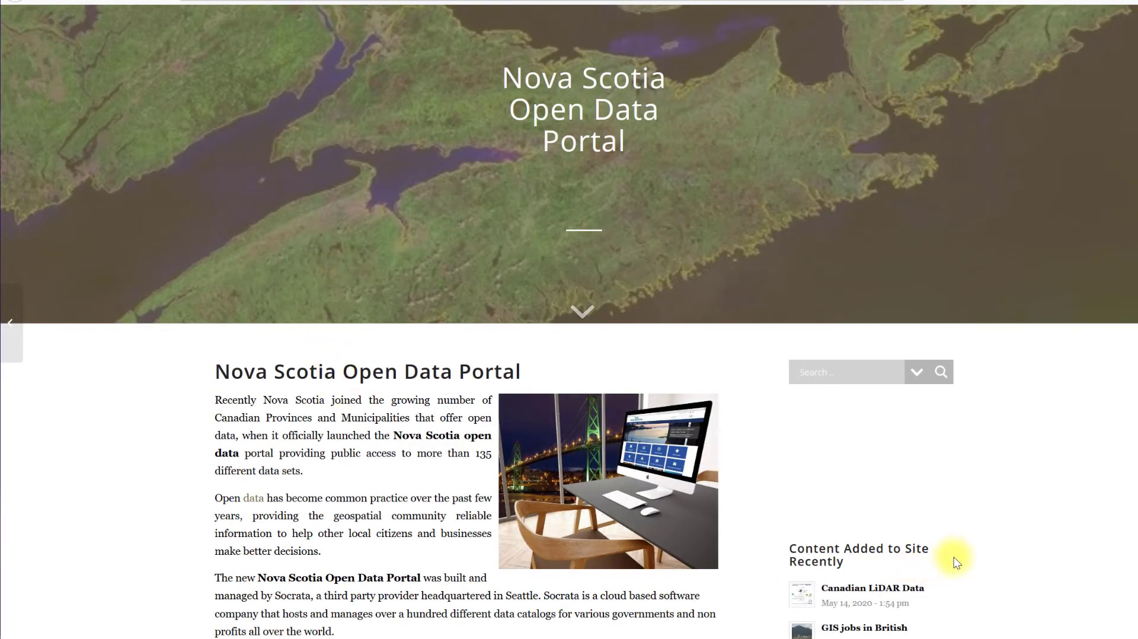
scroll(965, 551, down, 8)
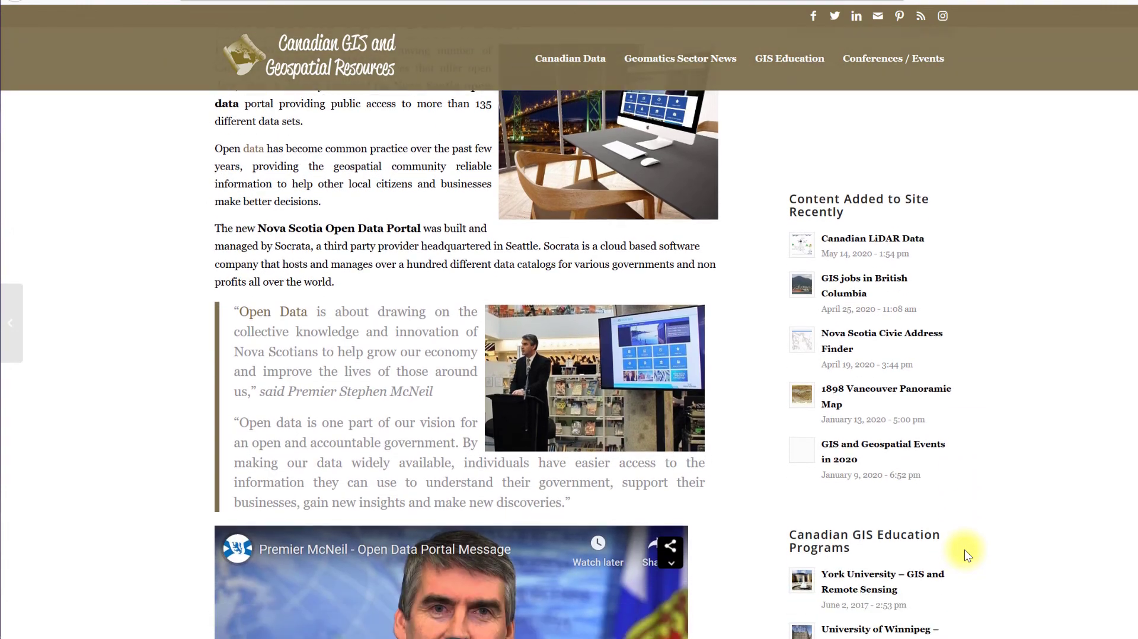
scroll(965, 550, down, 7)
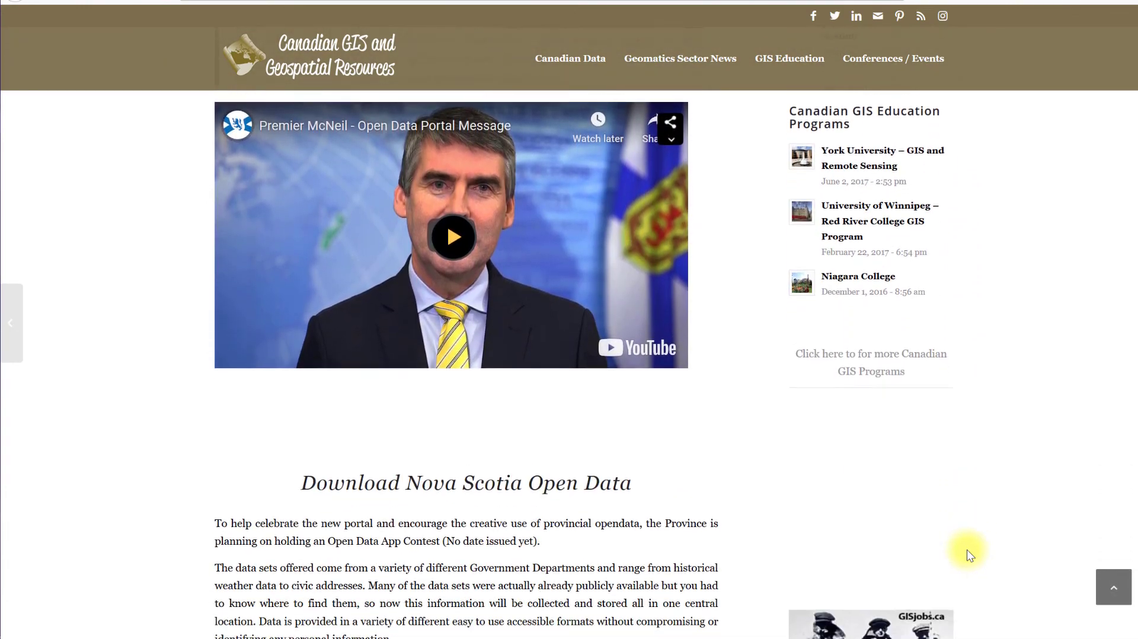
scroll(966, 550, down, 5)
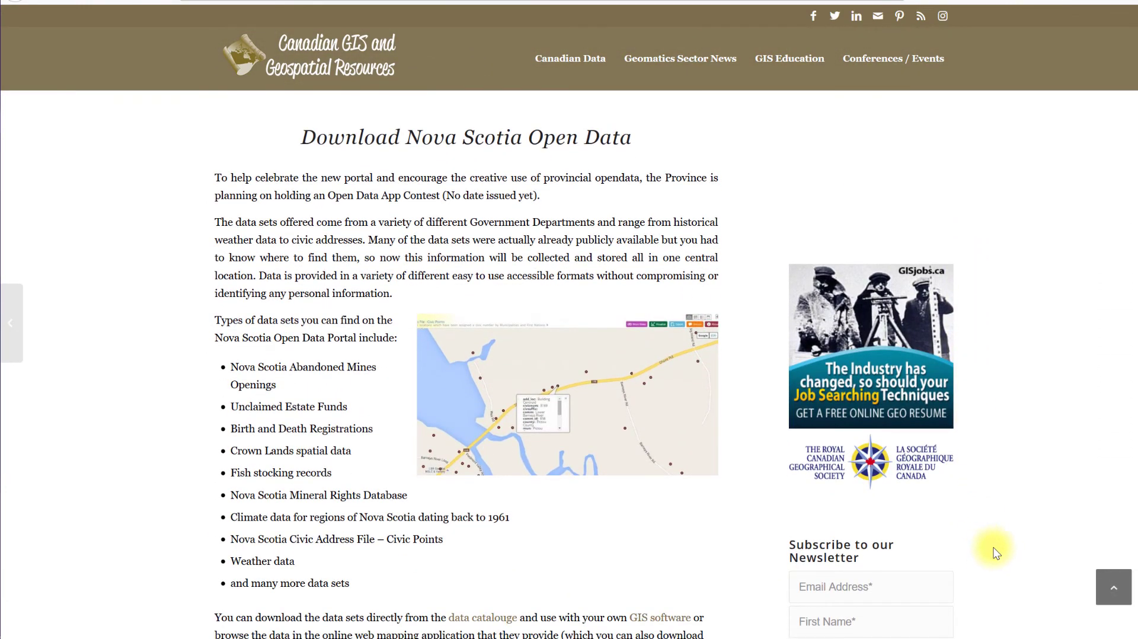
scroll(1012, 547, down, 5)
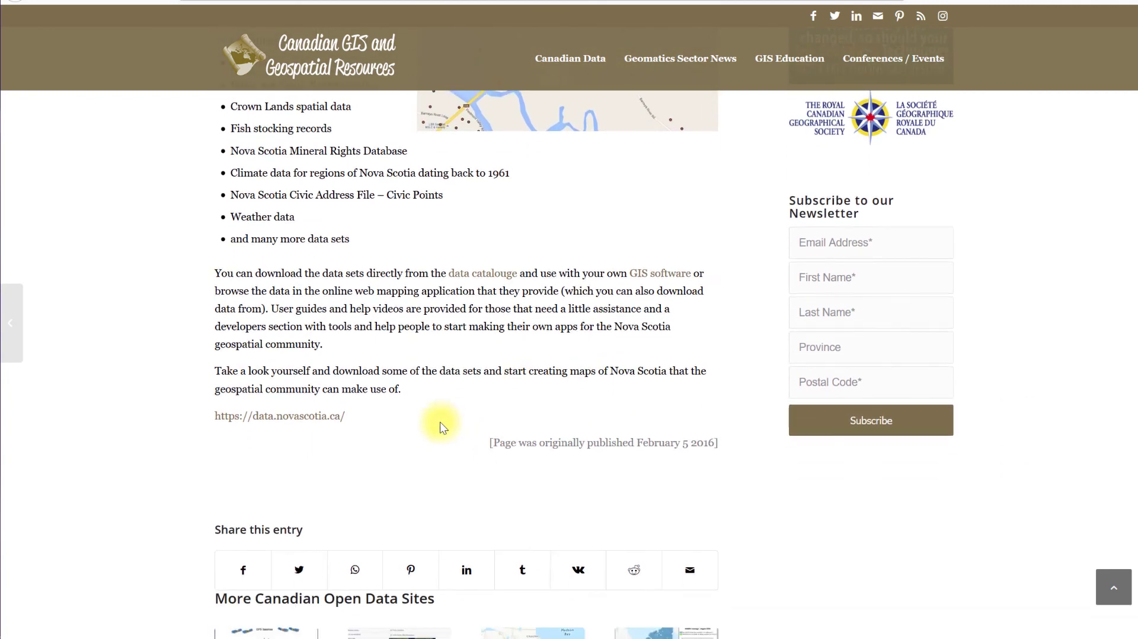
click(308, 392)
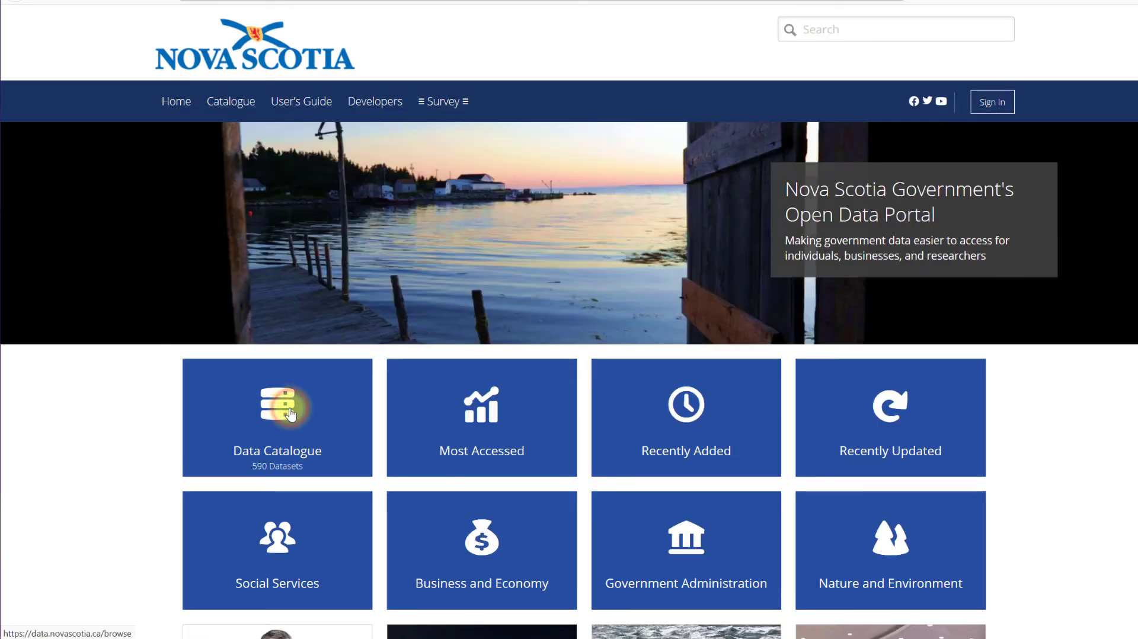
Step: Search the portal's Data Catalogue for 'lidar', then return to the Google tab
click(291, 414)
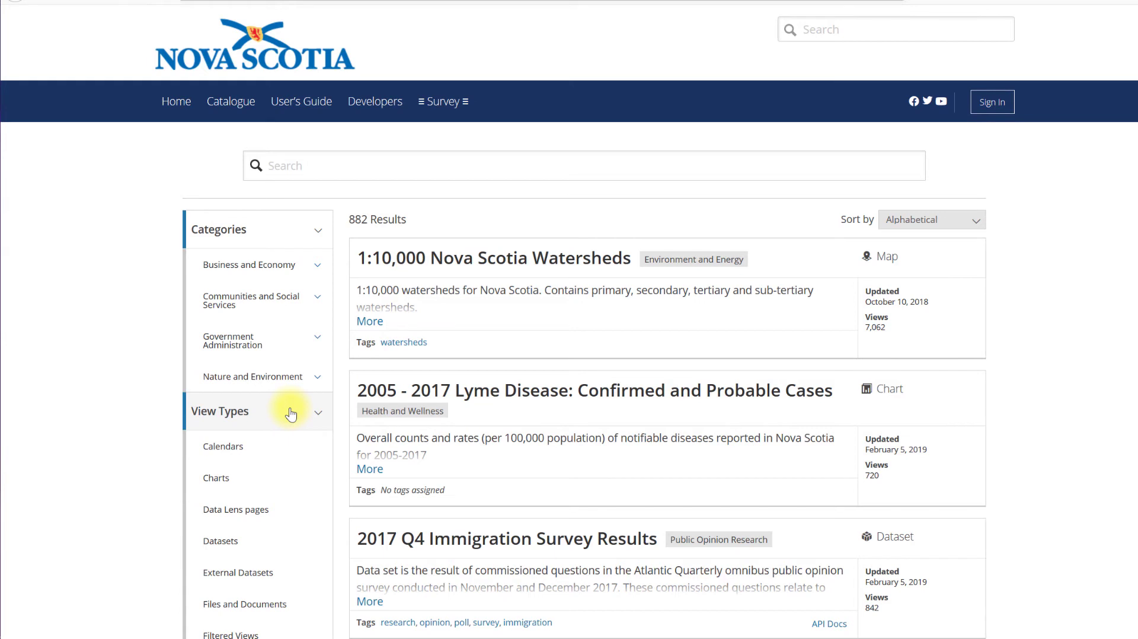
click(305, 165)
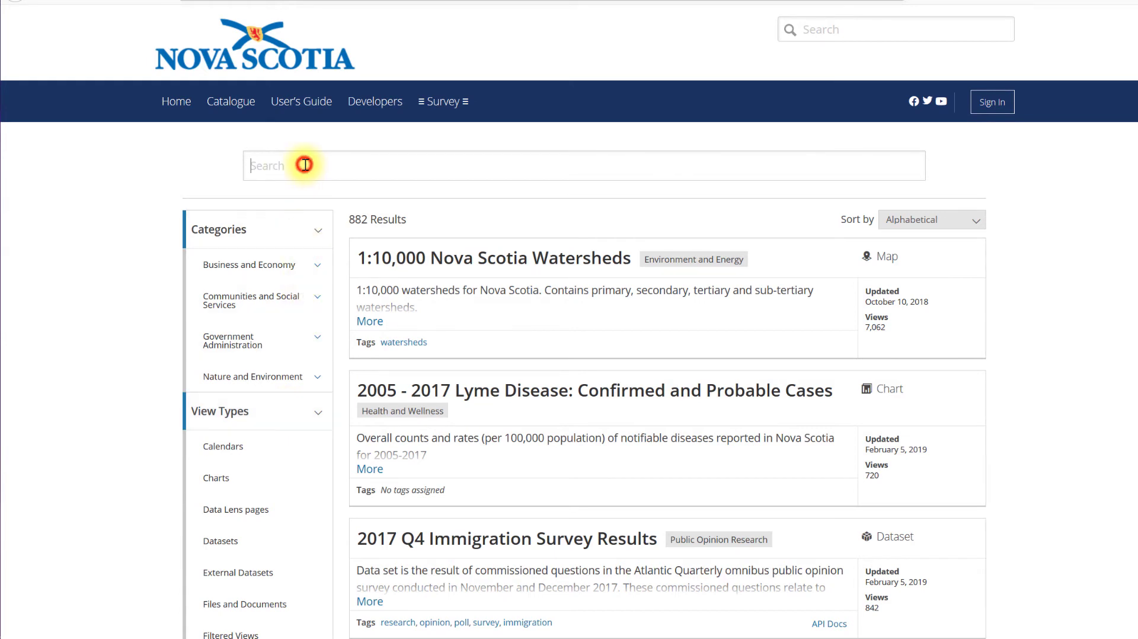
text(lidar)
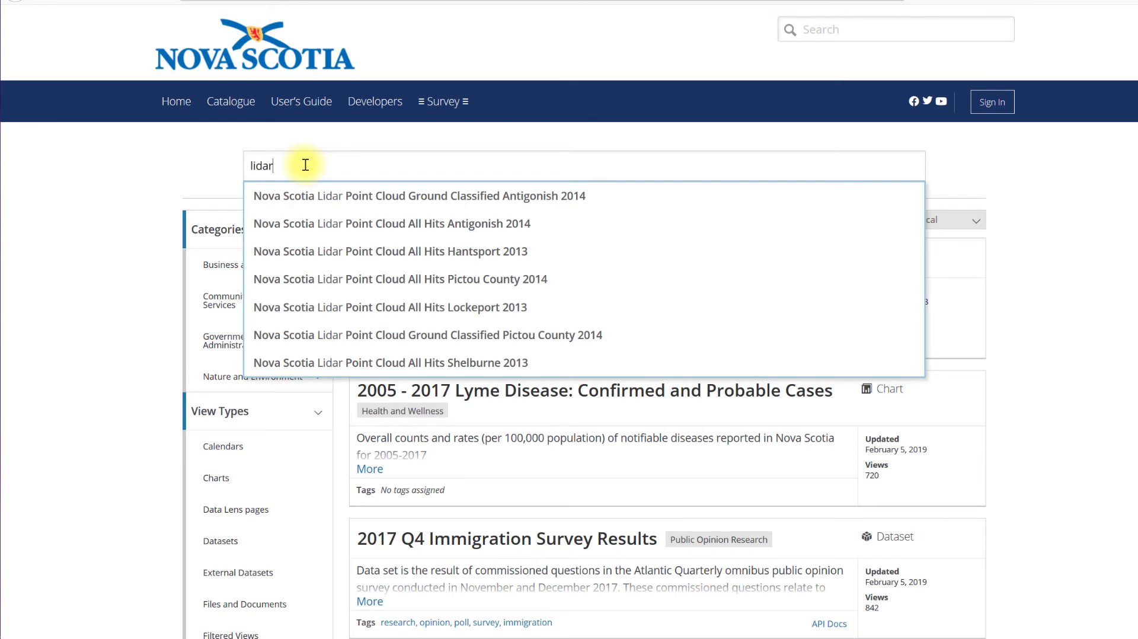
click(89, 5)
Step: Search Google for 'lidar data for the US' instead of 'downloadable lidar data'
text(downloadable lidar data)
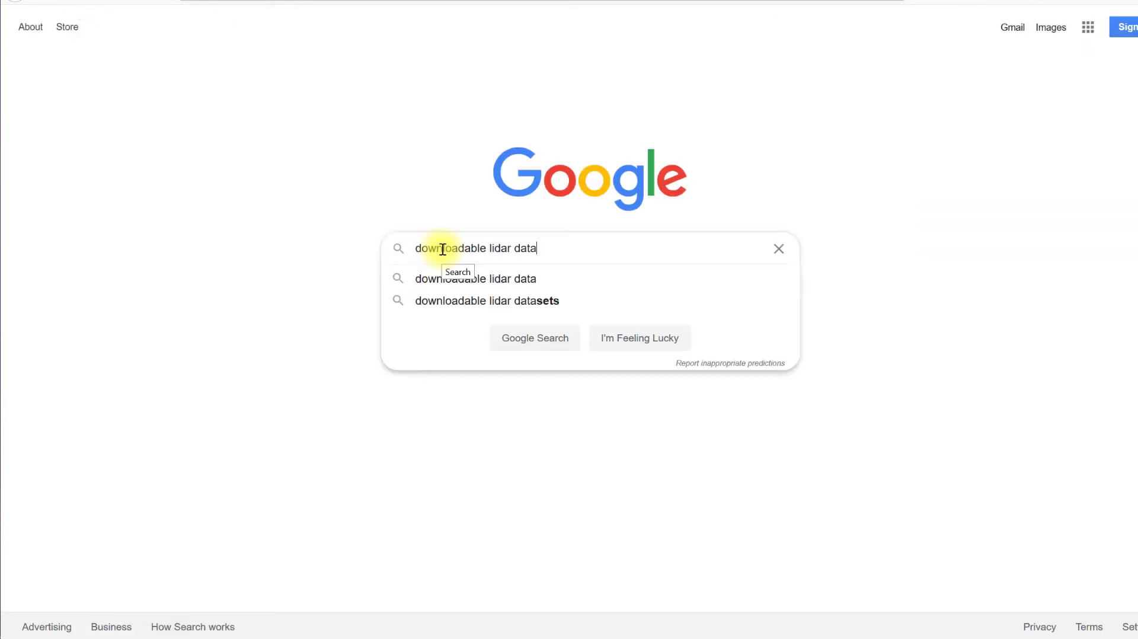
key(BackSpace)
key(BackSpace)
key(ctrl+a)
text(lidar data for)
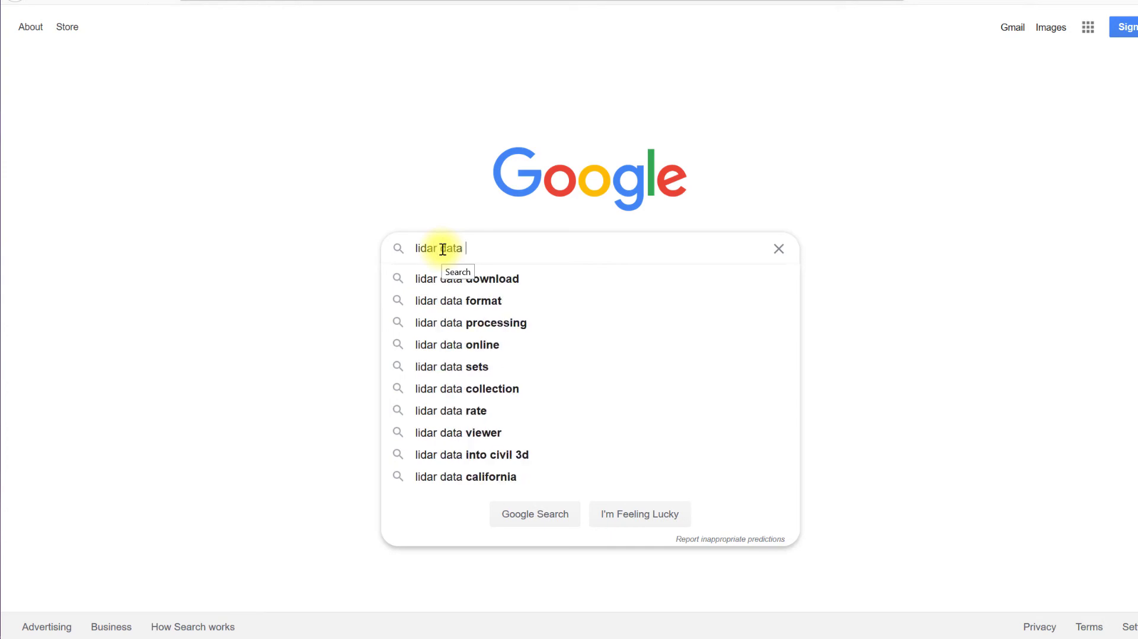
text( the US)
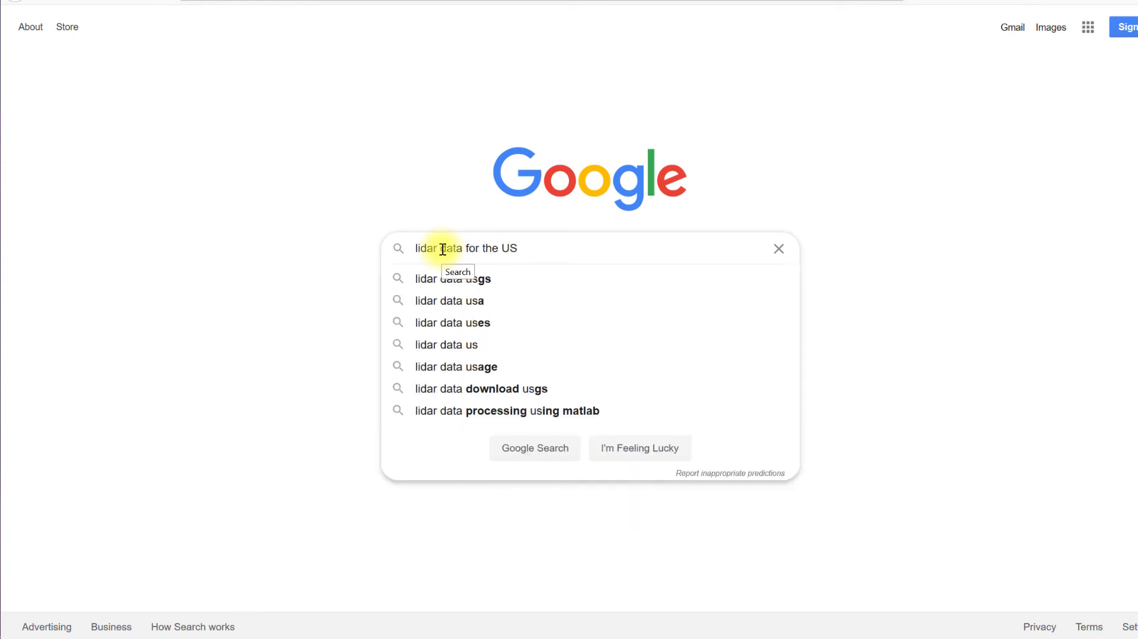
key(Return)
Step: Follow the USGS answer on downloading lidar to The National Map Download Client
click(442, 250)
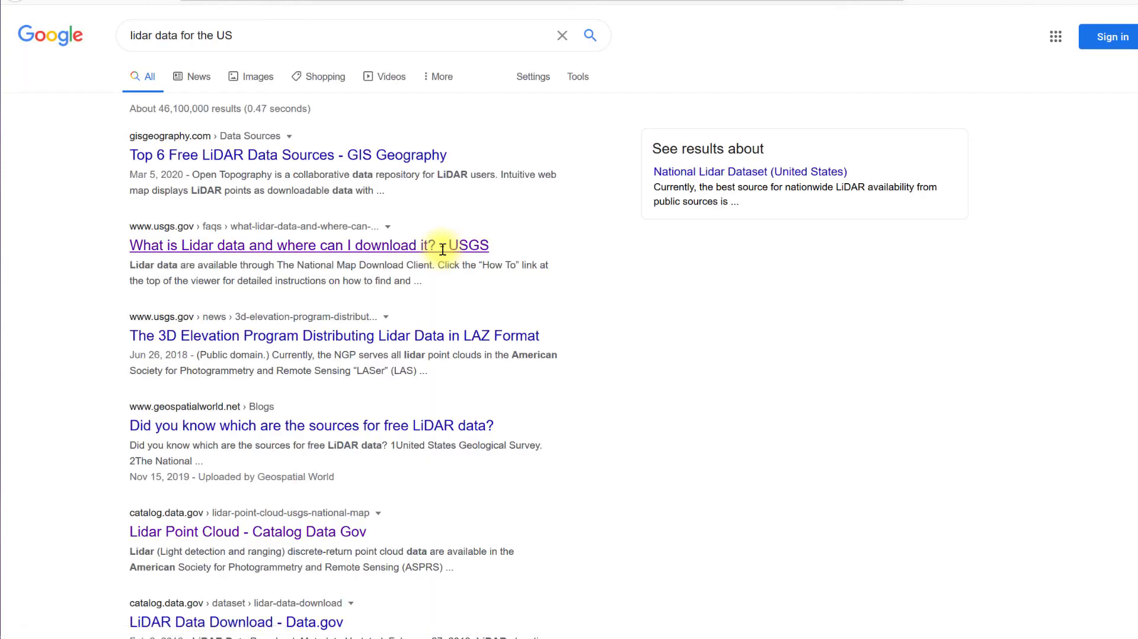
click(386, 254)
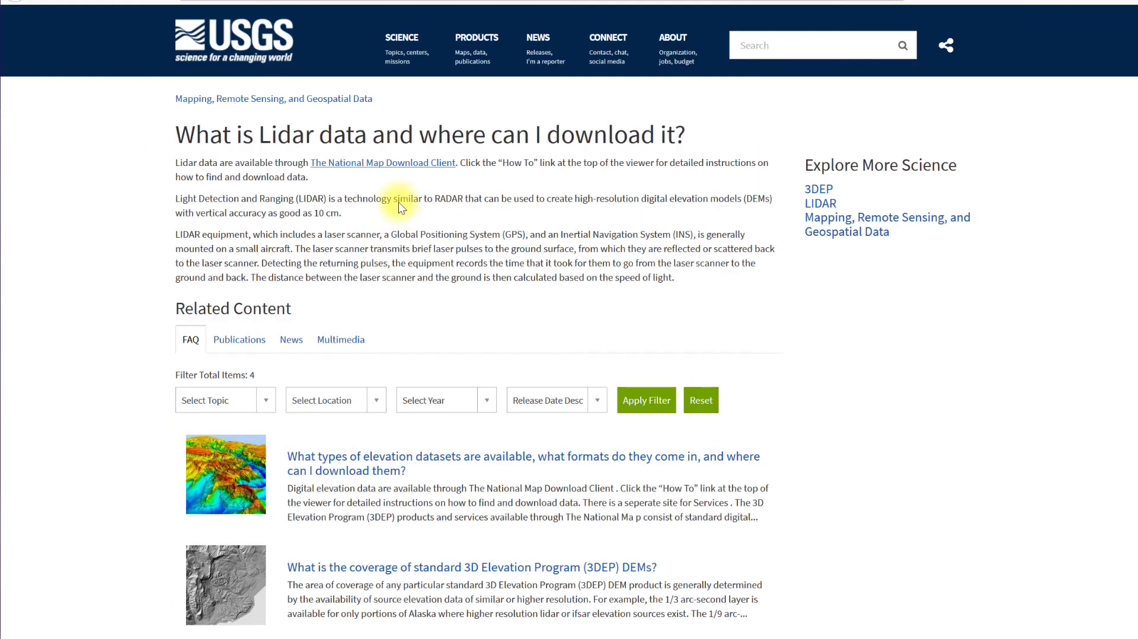
click(386, 164)
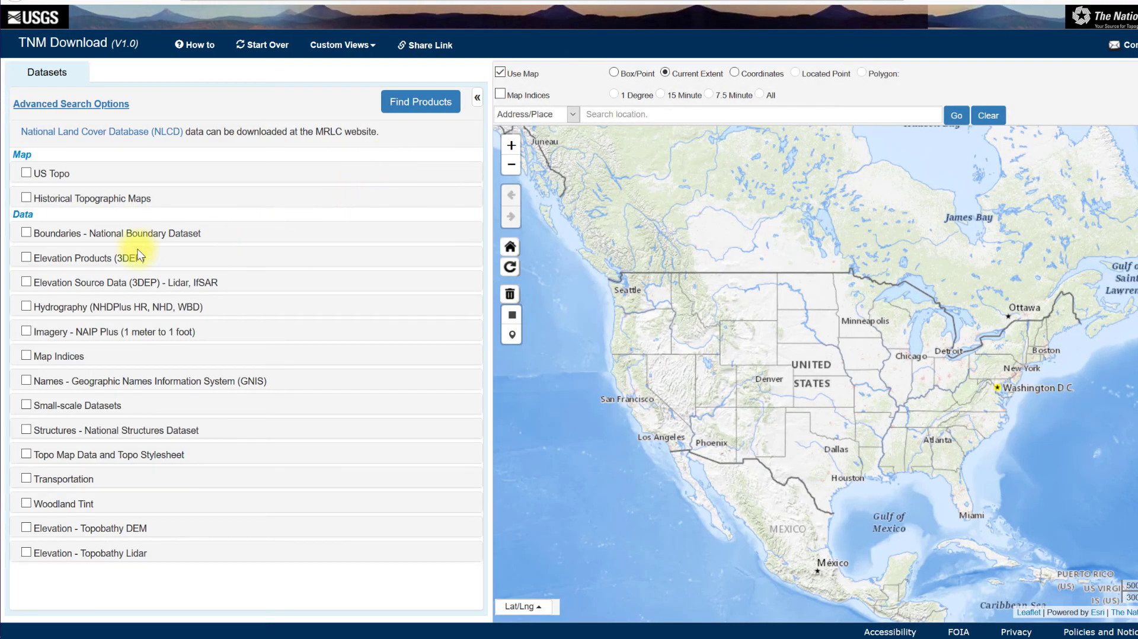
Step: Check Elevation Source Data (3DEP), show Lidar Point Cloud (LPC) availability, and open its Description page
click(27, 283)
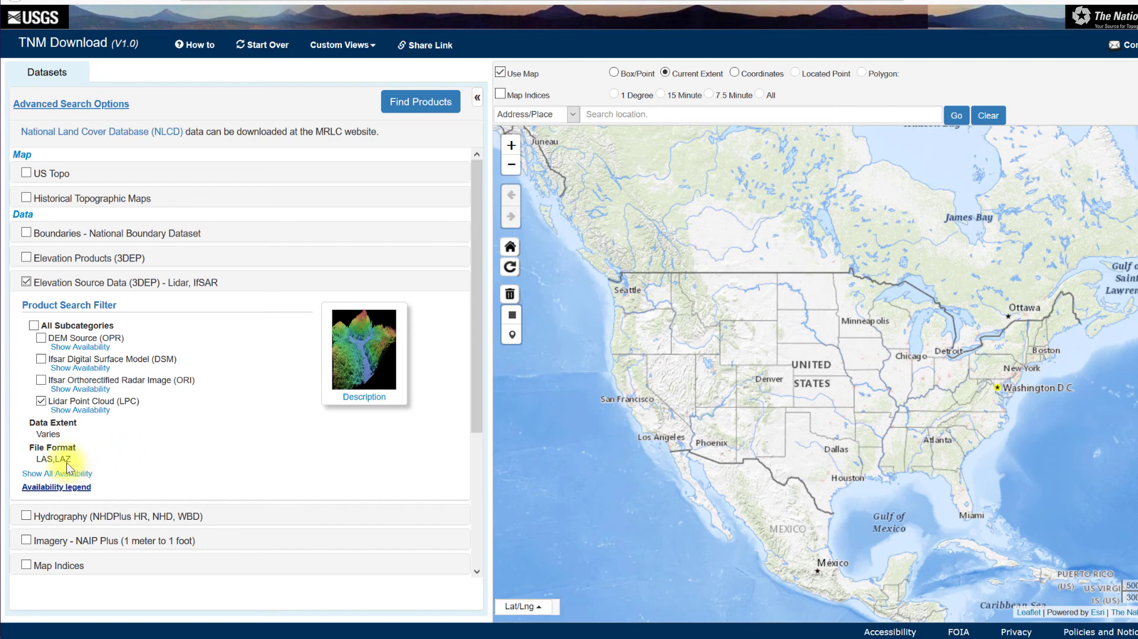
click(73, 411)
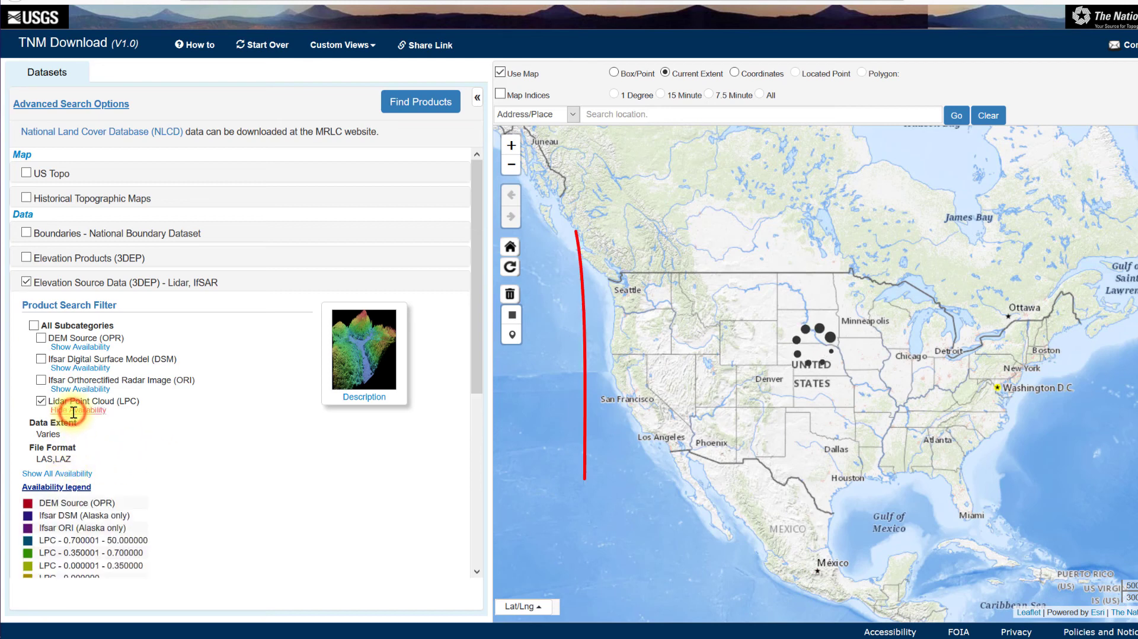
scroll(230, 452, down, 1)
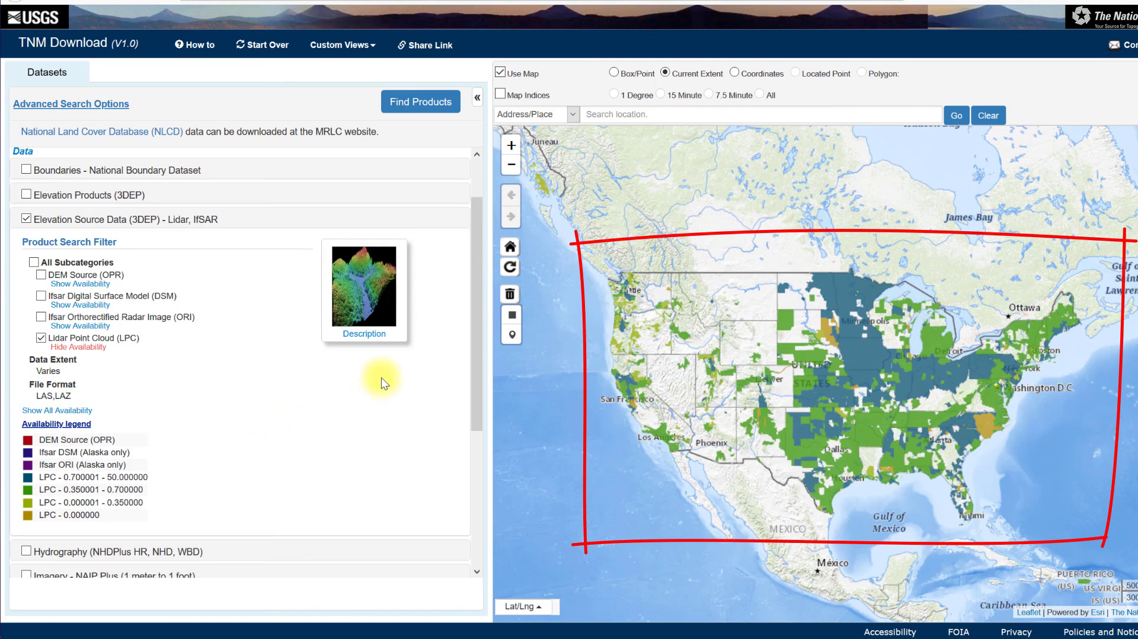
click(366, 334)
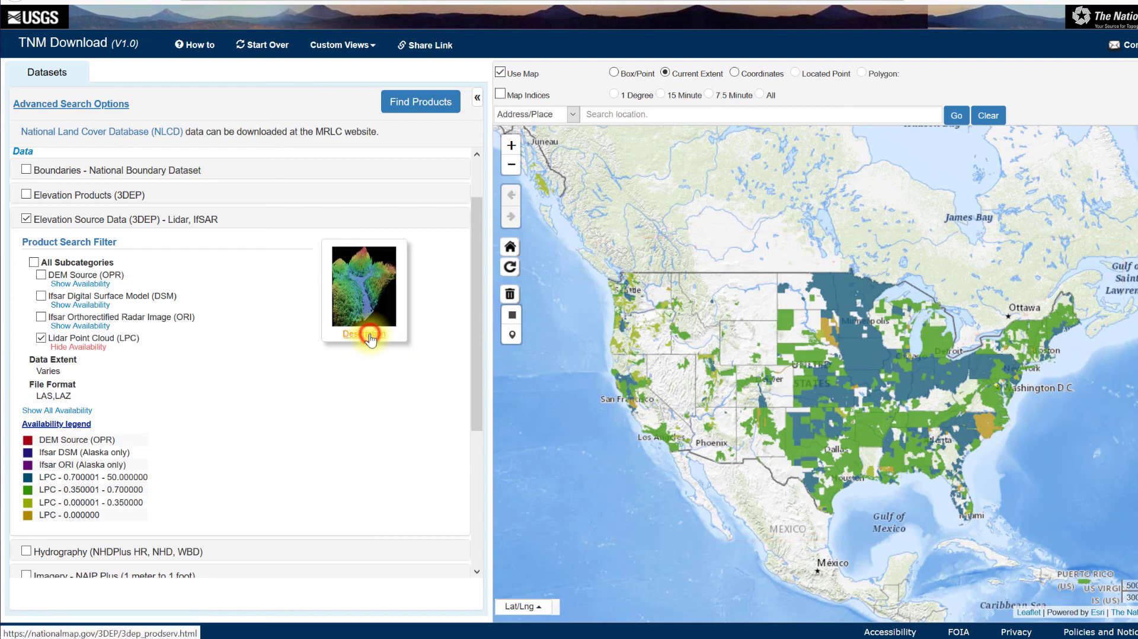